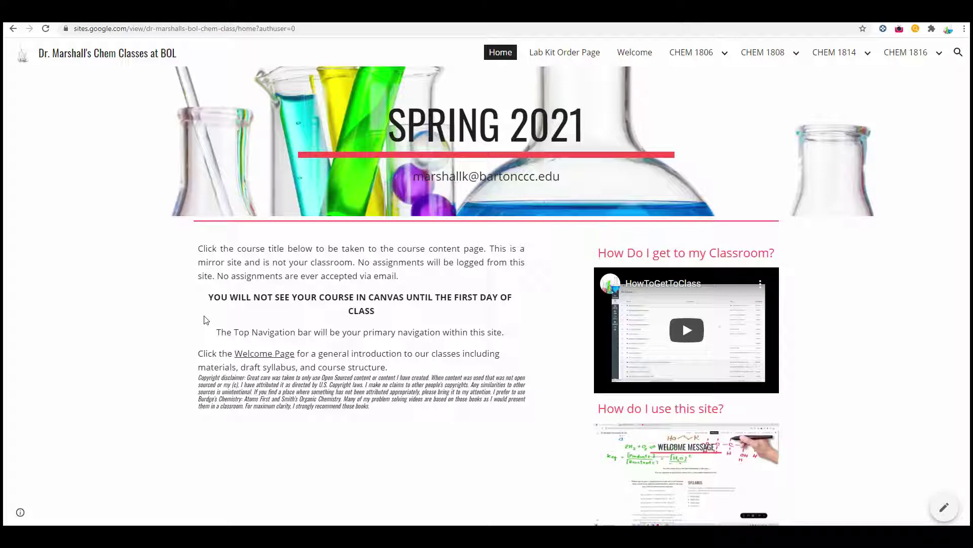
pyautogui.scroll(-5, 255, 286)
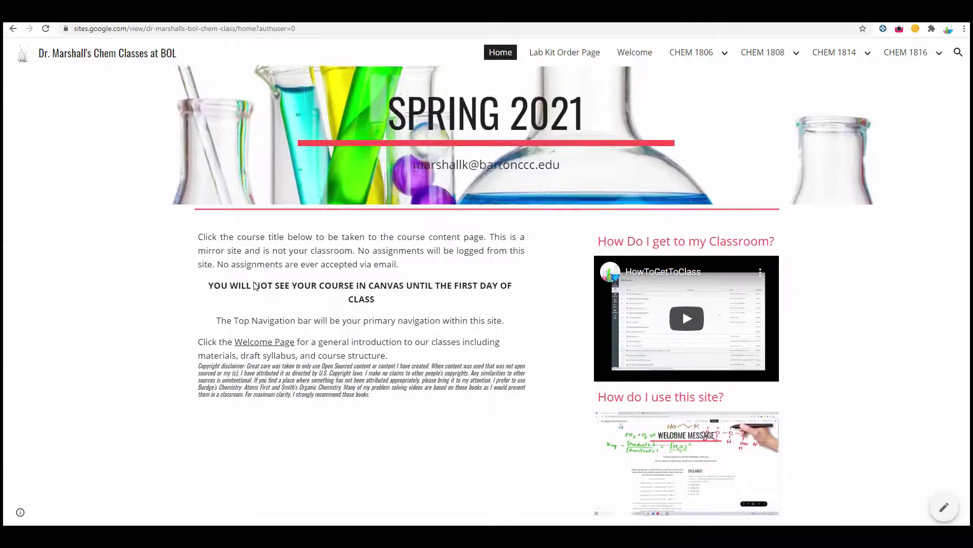
pyautogui.scroll(5, 256, 287)
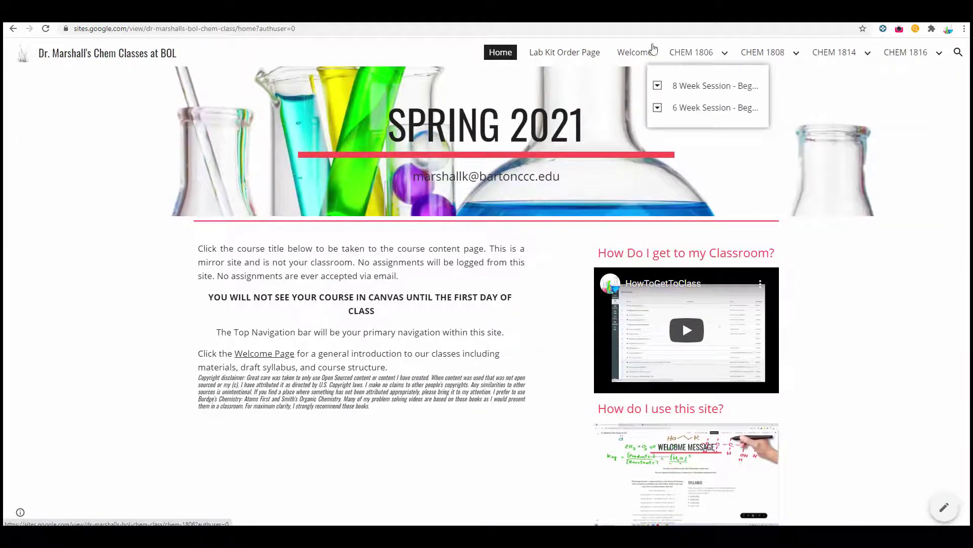
pyautogui.scroll(-3, 254, 325)
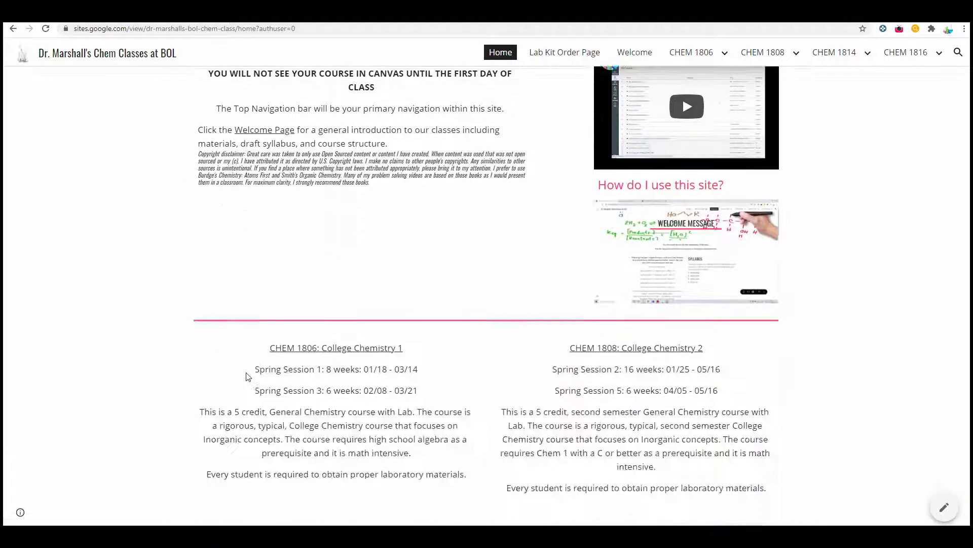
pyautogui.scroll(-2, 251, 374)
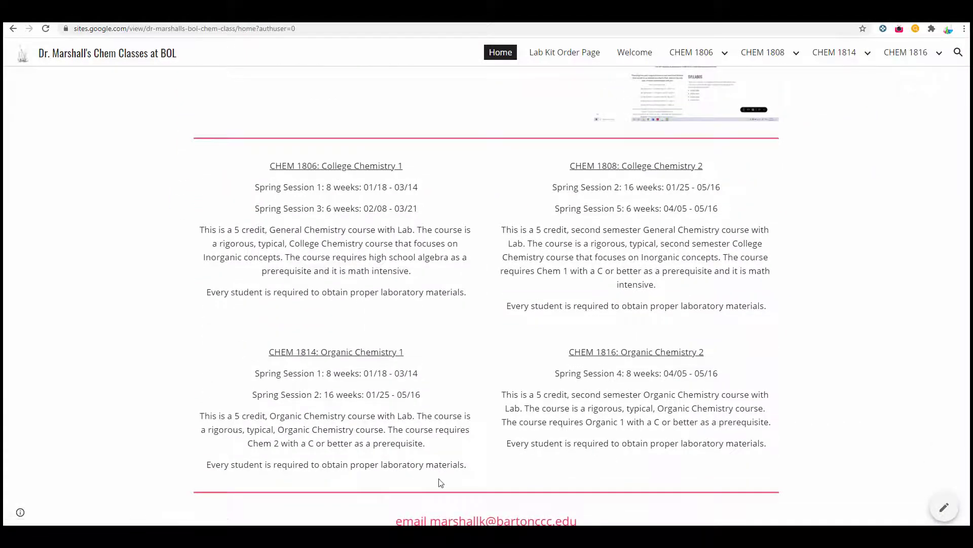
pyautogui.scroll(1, 443, 472)
pyautogui.scroll(5, 446, 468)
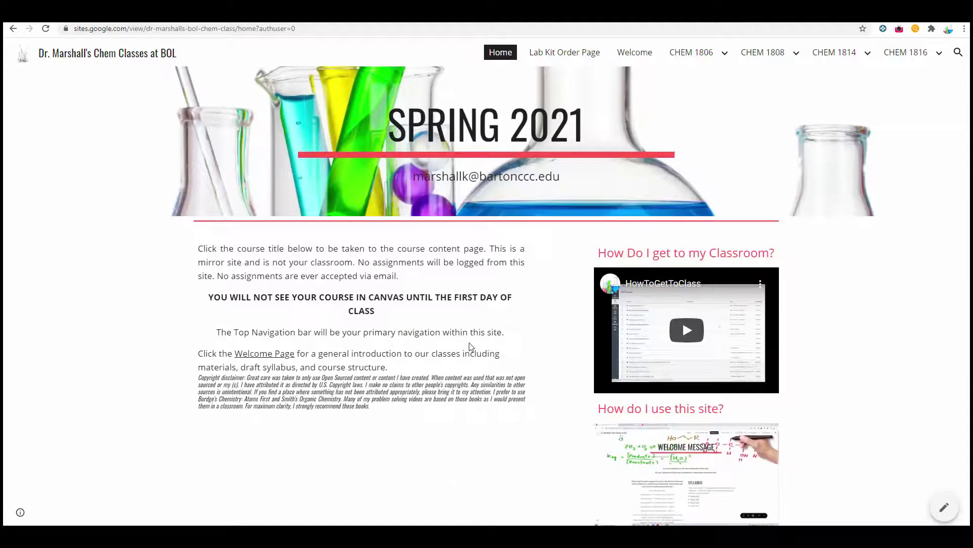
# Visit the Lab Kit Order Page, then the site's Welcome page.
pyautogui.click(587, 53)
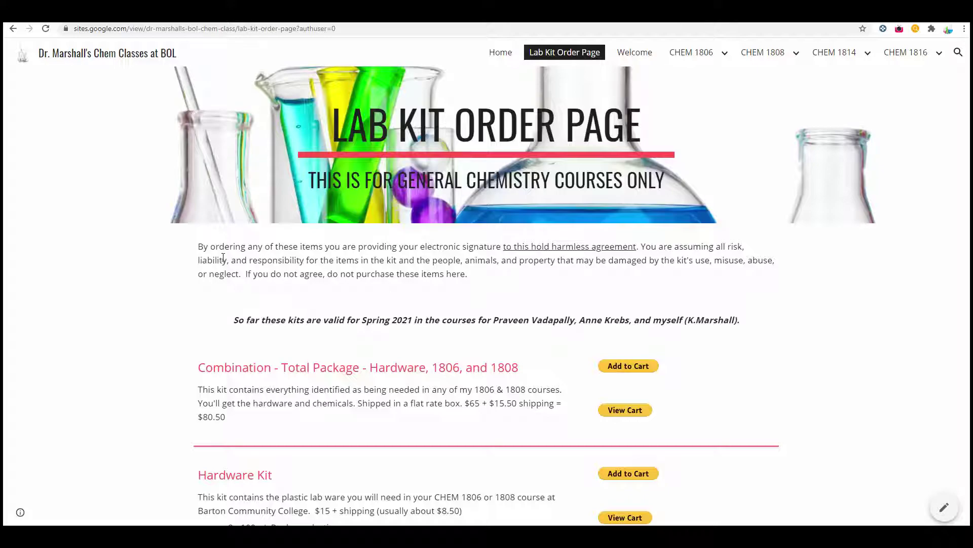
pyautogui.scroll(-2, 222, 257)
pyautogui.scroll(-10, 222, 258)
pyautogui.scroll(-3, 223, 257)
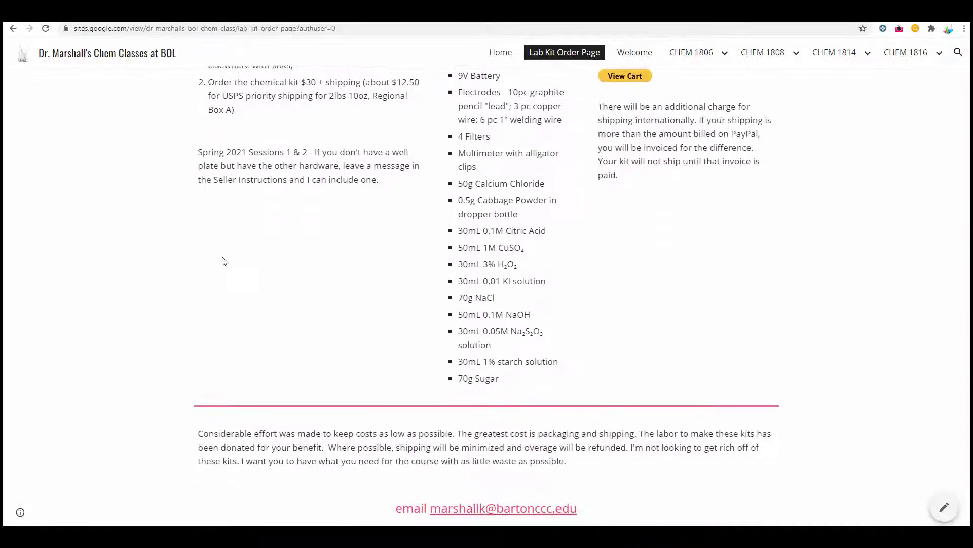
pyautogui.scroll(3, 222, 259)
pyautogui.scroll(10, 222, 258)
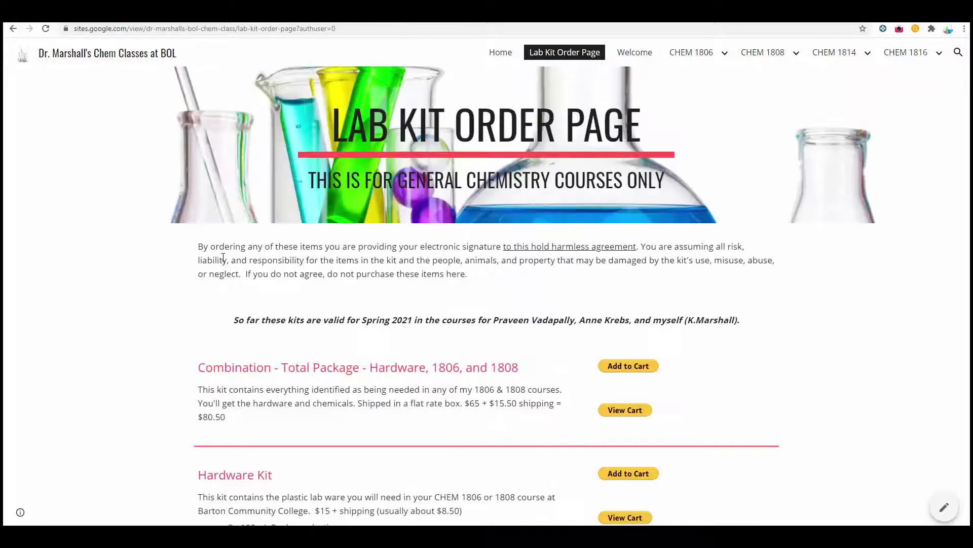
pyautogui.click(628, 54)
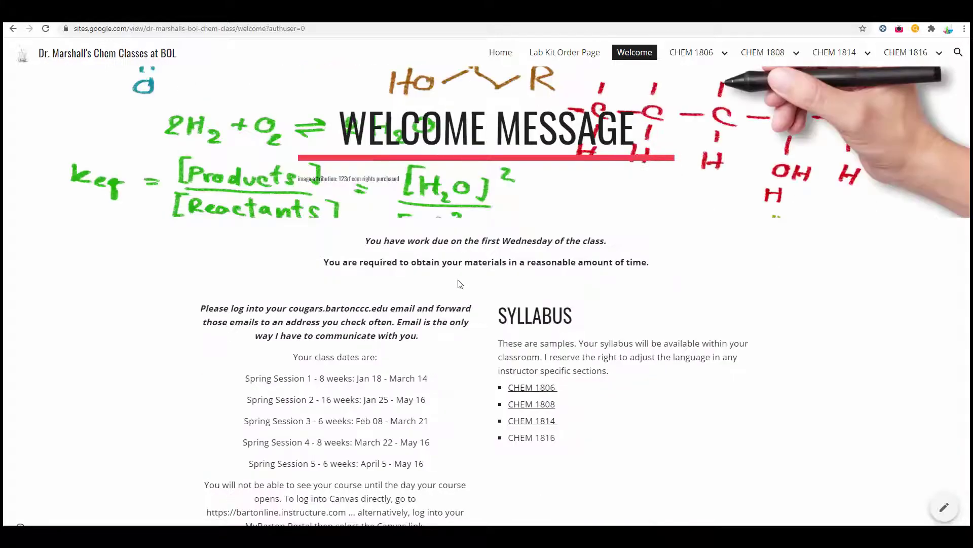
pyautogui.scroll(-4, 457, 281)
pyautogui.scroll(-8, 456, 282)
pyautogui.scroll(-3, 458, 284)
pyautogui.scroll(-3, 458, 284)
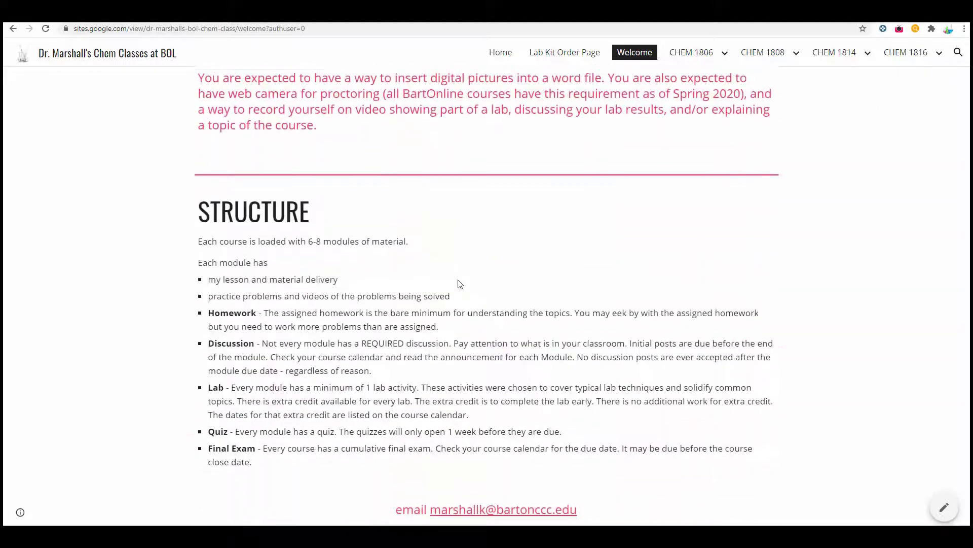
pyautogui.scroll(8, 459, 283)
pyautogui.scroll(5, 459, 284)
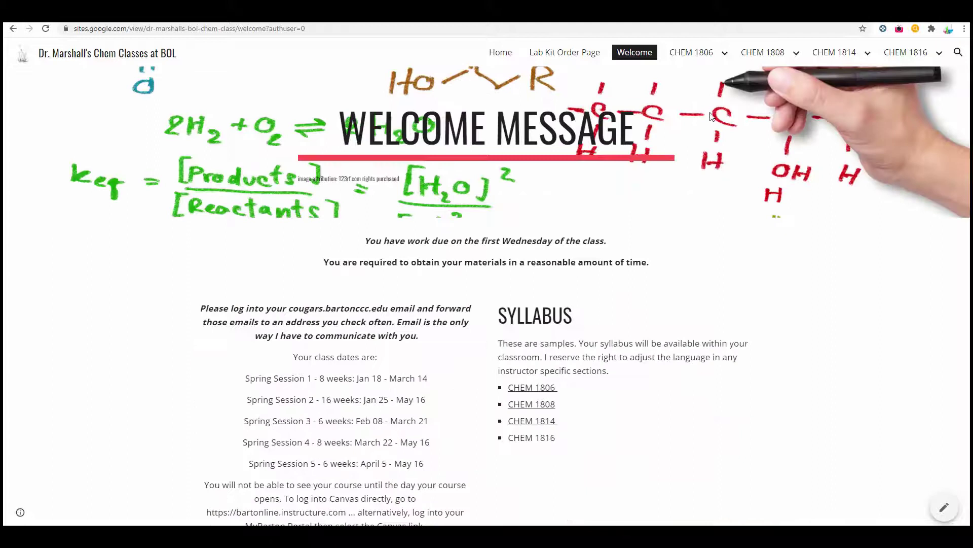
# Visit the CHEM 1806 course page from the top navigation.
pyautogui.moveTo(692, 53)
pyautogui.click(688, 54)
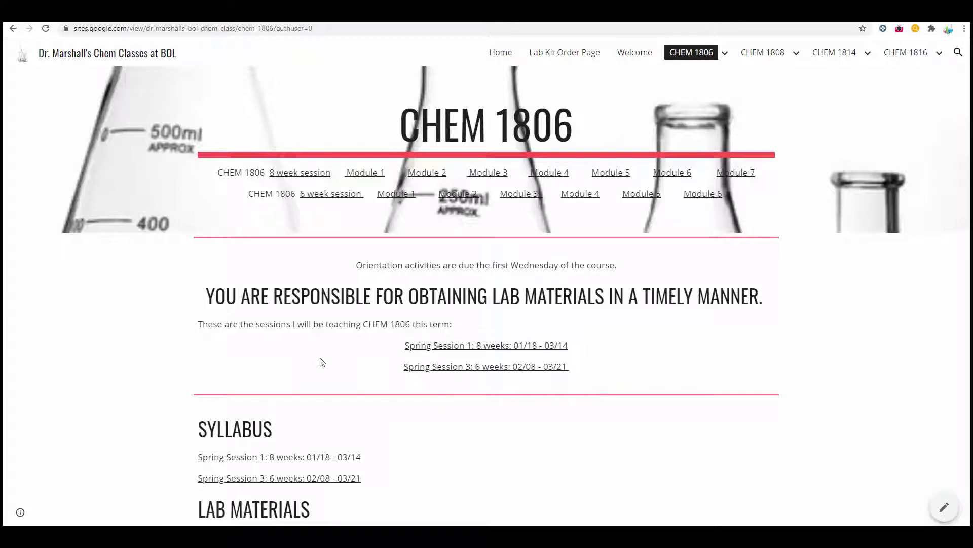
pyautogui.scroll(-10, 320, 362)
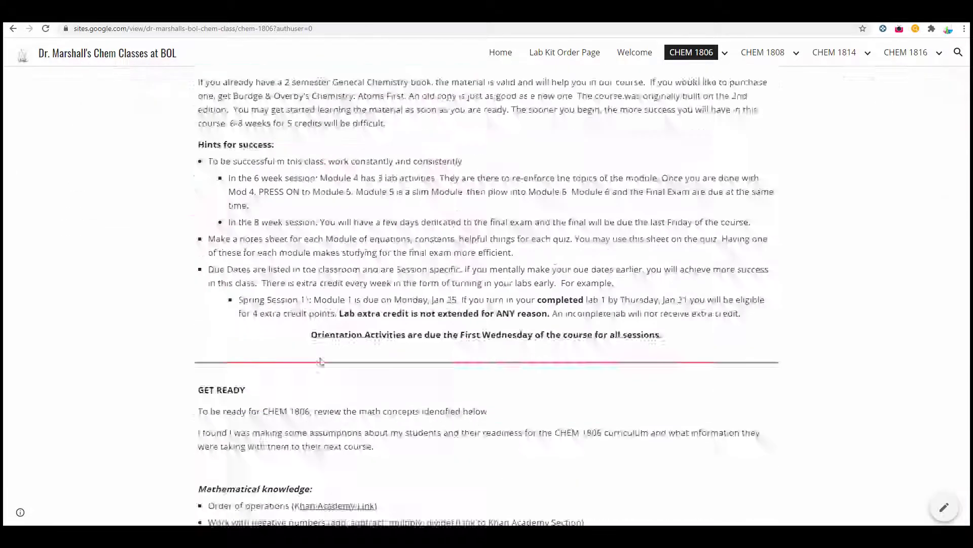
pyautogui.scroll(-5, 320, 362)
pyautogui.scroll(1, 320, 362)
pyautogui.scroll(3, 320, 362)
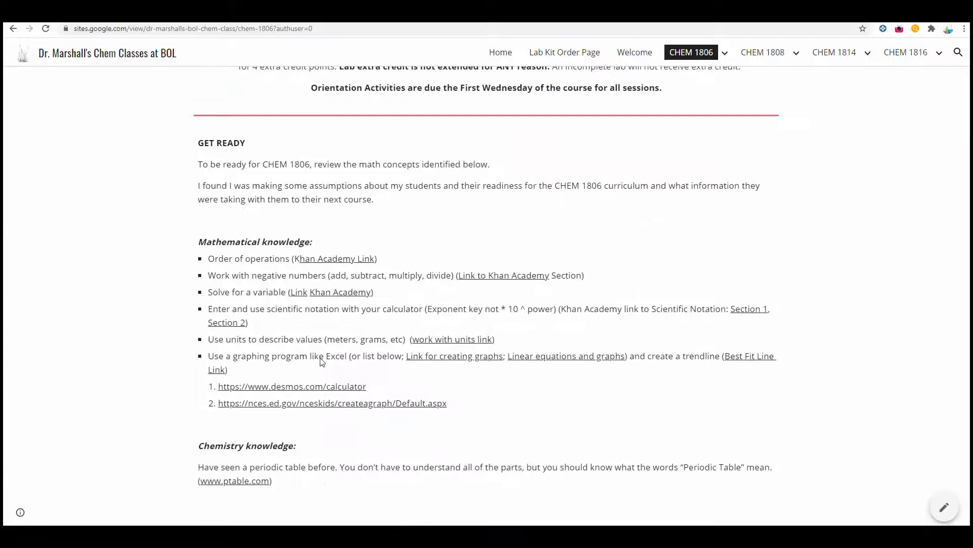
pyautogui.scroll(1, 321, 362)
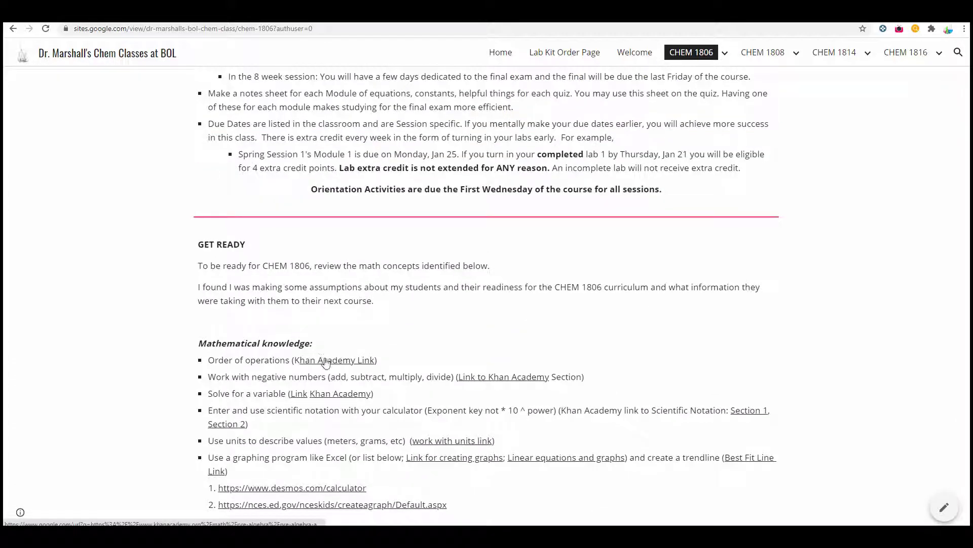
pyautogui.scroll(-1, 467, 410)
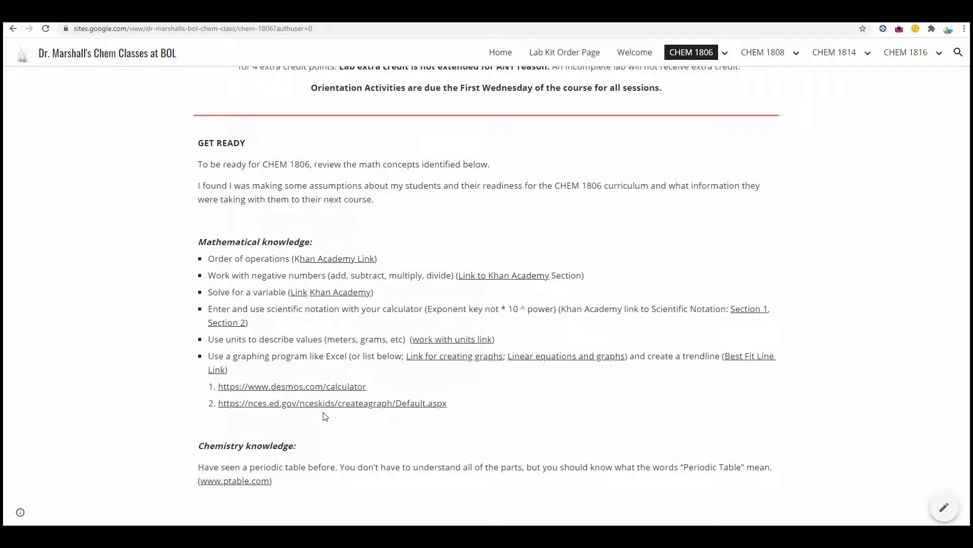
pyautogui.scroll(3, 323, 416)
pyautogui.scroll(1, 323, 415)
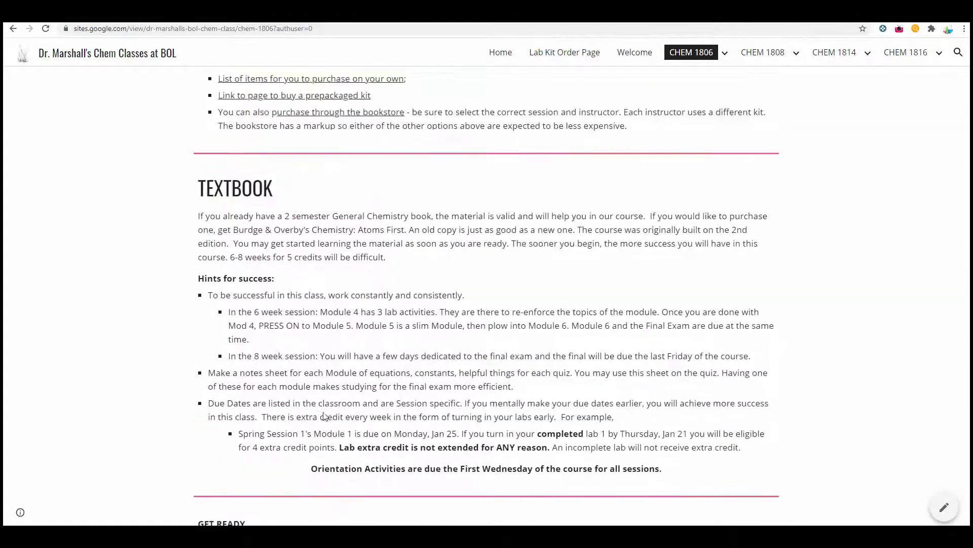
pyautogui.scroll(2, 323, 414)
pyautogui.scroll(3, 323, 413)
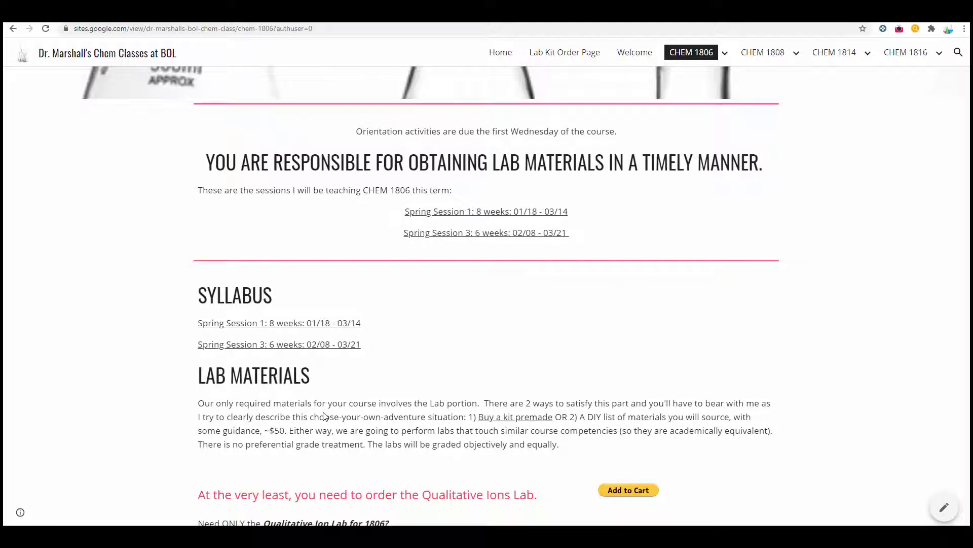
pyautogui.scroll(1, 323, 415)
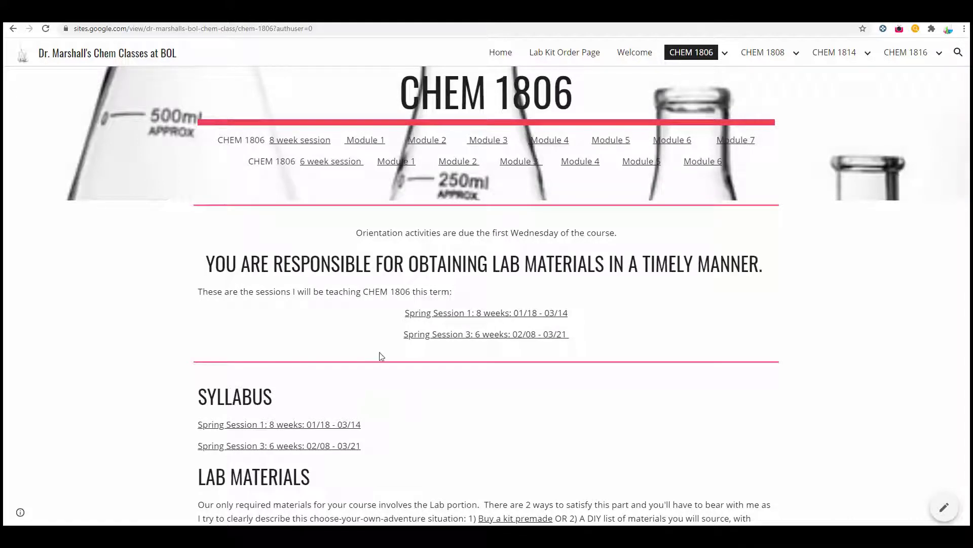
pyautogui.scroll(1, 380, 356)
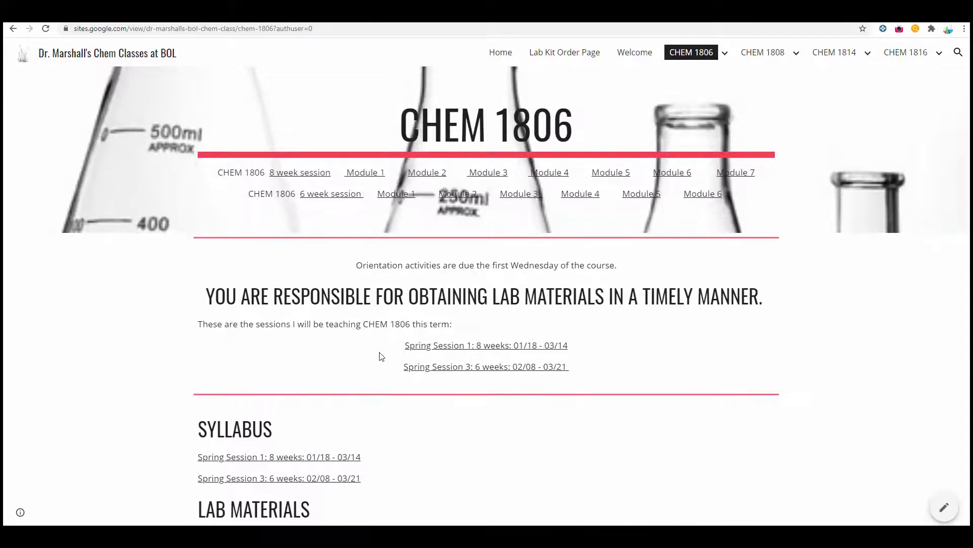
pyautogui.scroll(-1, 381, 356)
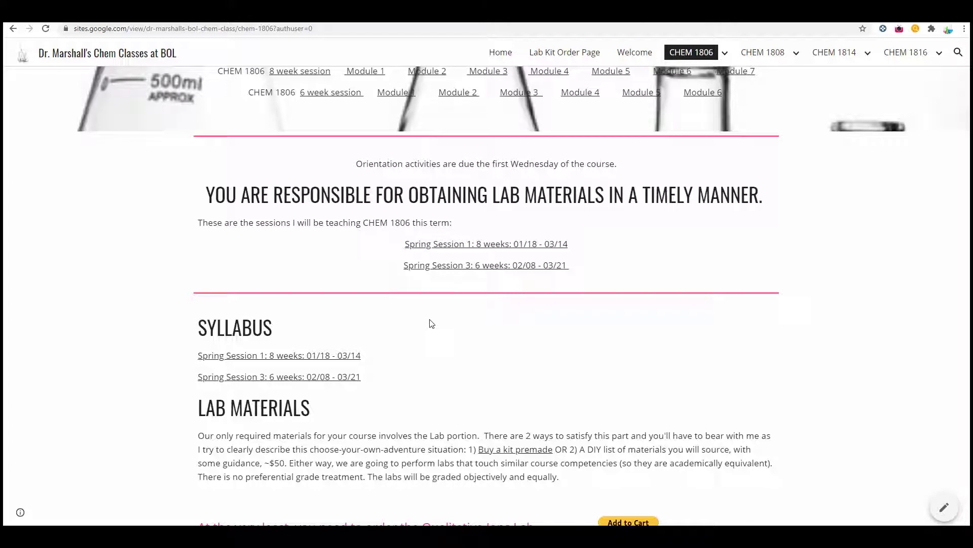
pyautogui.scroll(-1, 430, 324)
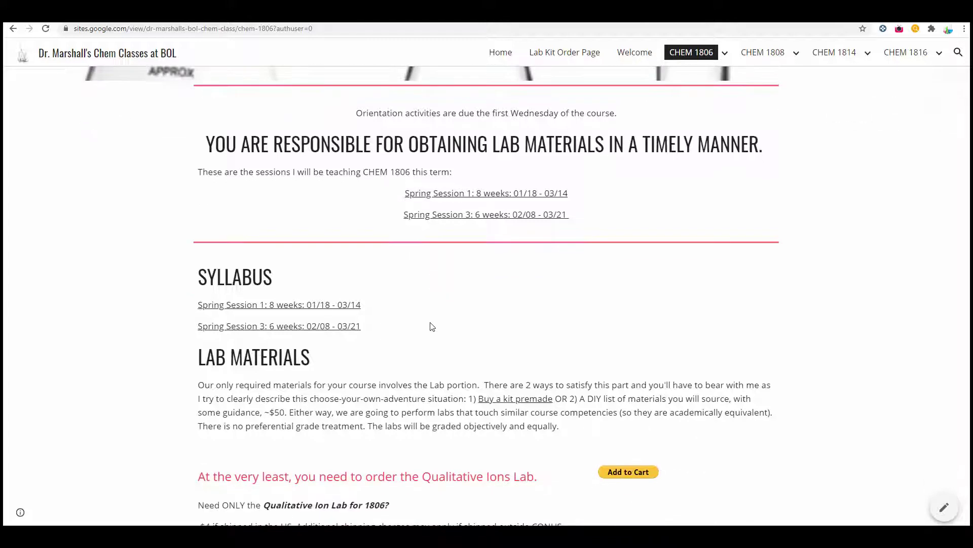
pyautogui.click(342, 306)
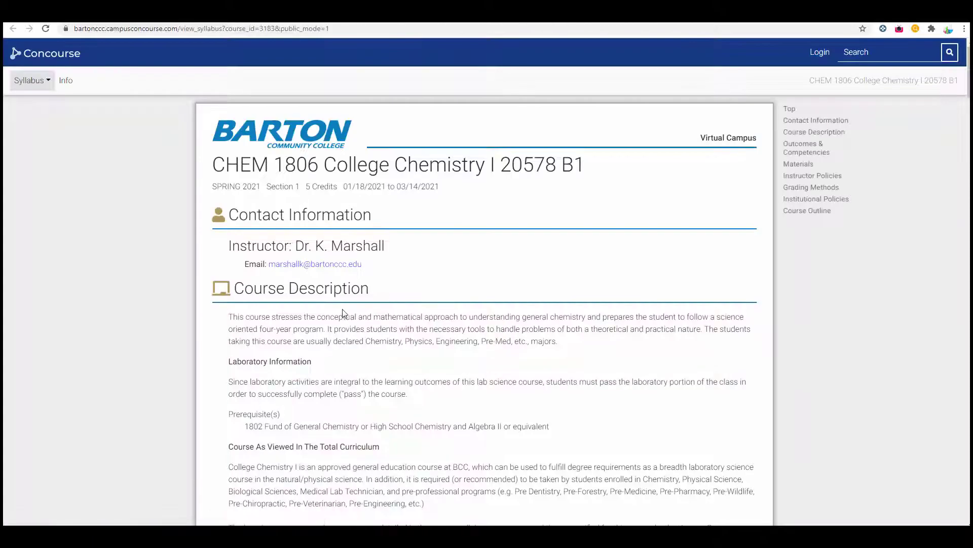
pyautogui.scroll(-2, 342, 312)
pyautogui.scroll(-4, 342, 312)
pyautogui.scroll(-3, 342, 312)
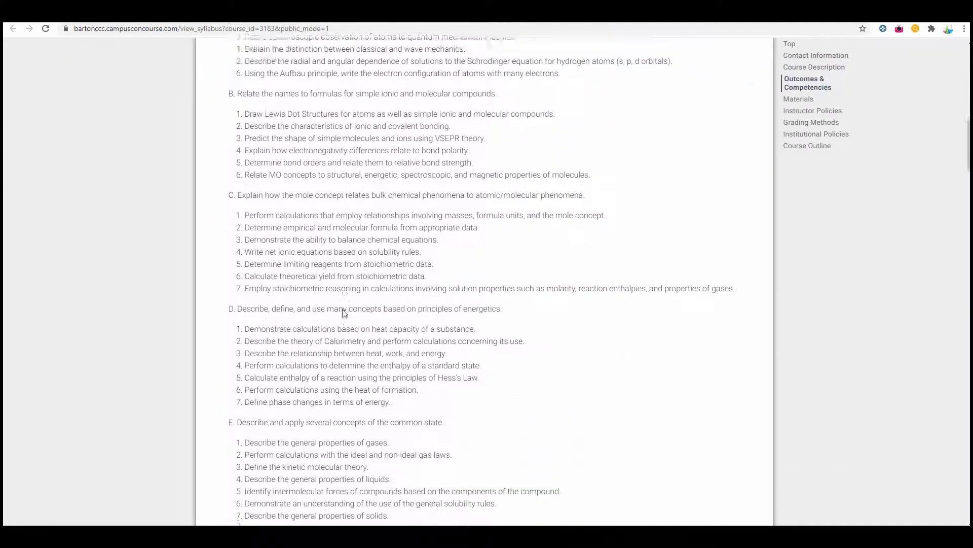
pyautogui.scroll(-4, 343, 309)
pyautogui.scroll(-5, 343, 309)
pyautogui.scroll(-1, 344, 309)
pyautogui.hotkey('alt', 'Left')
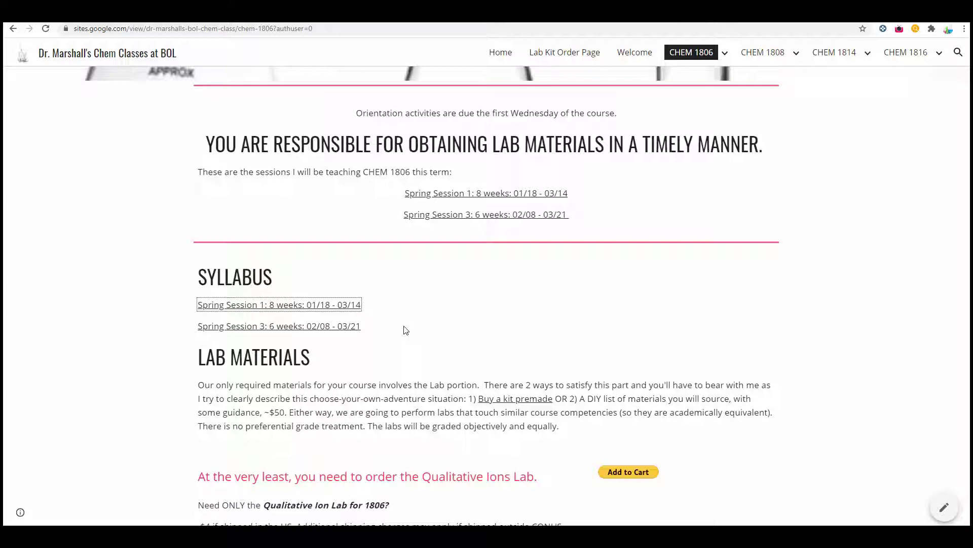
pyautogui.scroll(2, 405, 329)
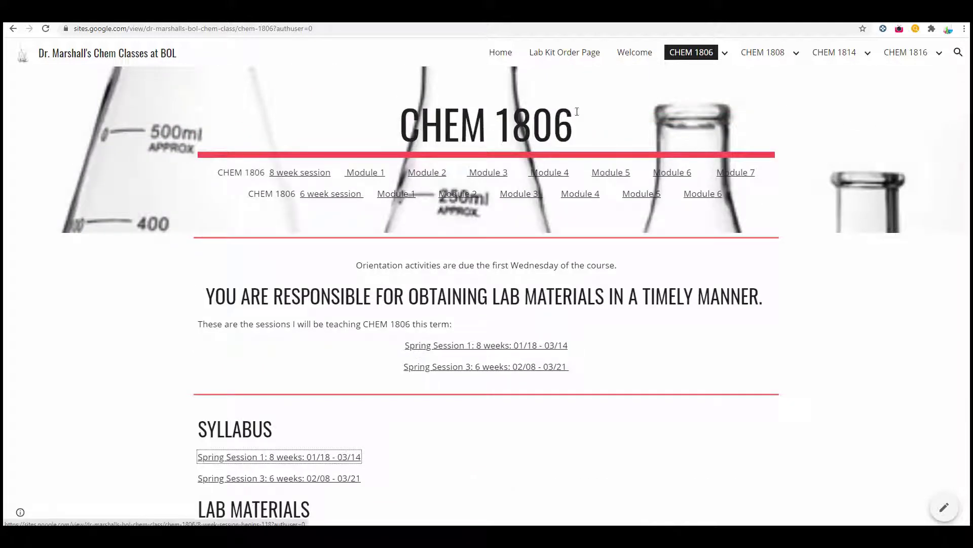
pyautogui.scroll(-10, 583, 322)
pyautogui.scroll(-10, 532, 304)
pyautogui.scroll(-2, 512, 294)
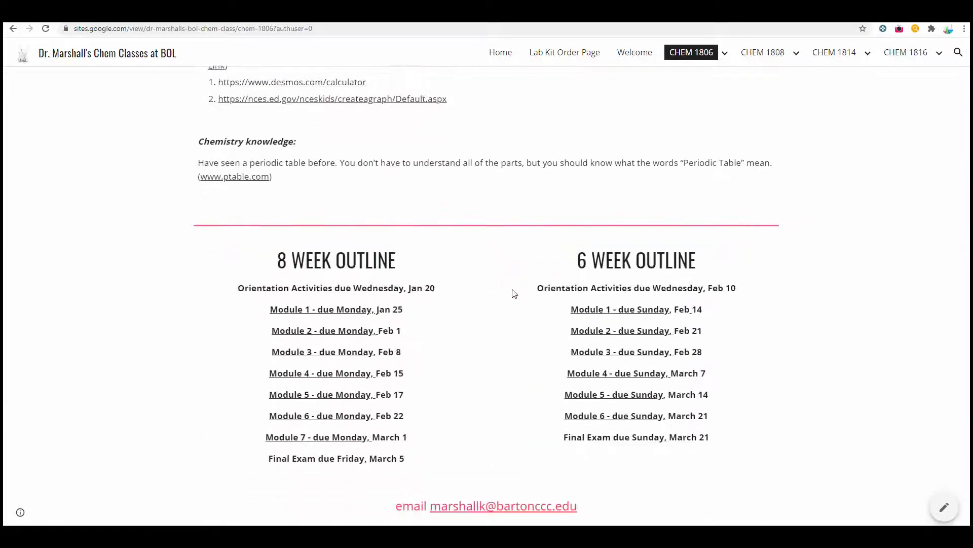
# Visit the CHEM 1806 Module 1 page from the course page.
pyautogui.click(319, 311)
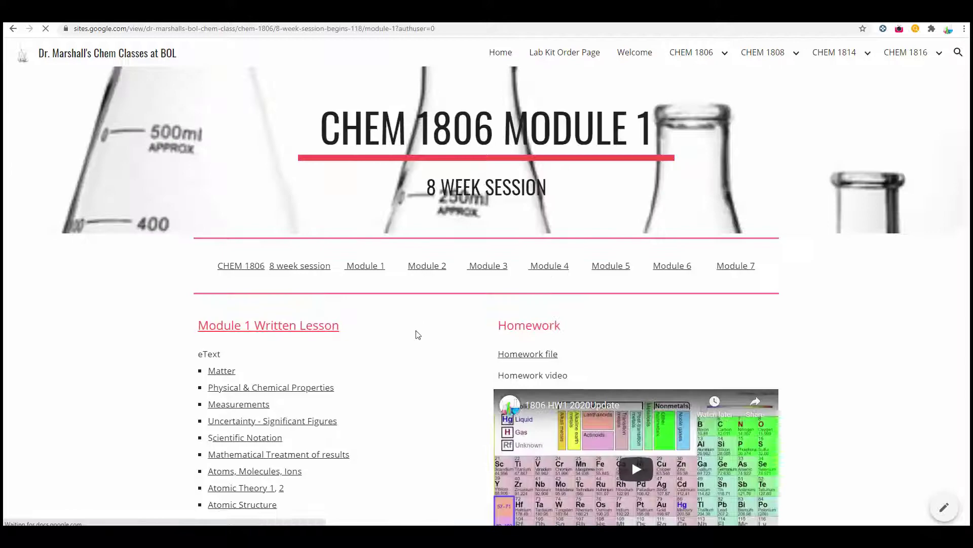
pyautogui.scroll(-1, 415, 334)
pyautogui.scroll(-2, 416, 334)
pyautogui.scroll(-4, 416, 334)
pyautogui.scroll(-2, 418, 330)
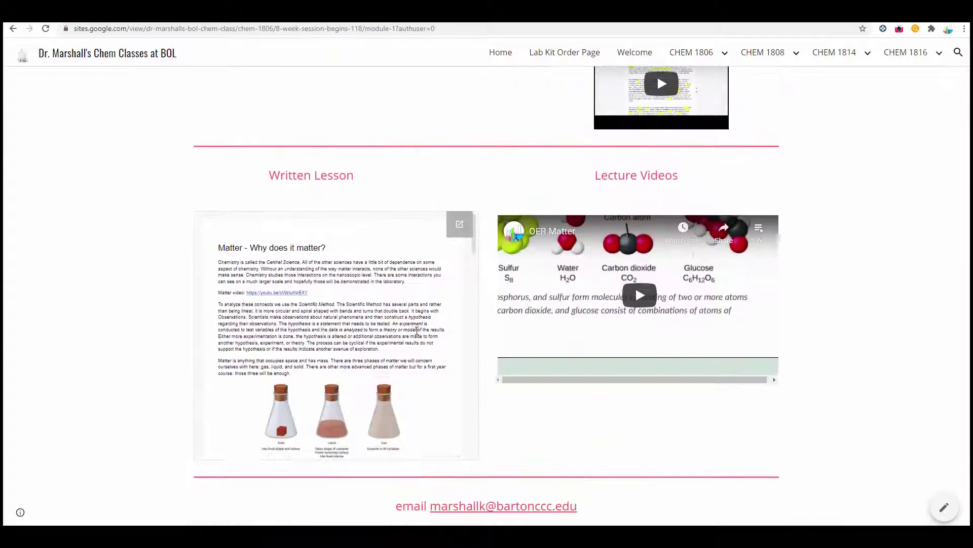
pyautogui.scroll(3, 416, 332)
pyautogui.scroll(3, 415, 330)
pyautogui.scroll(1, 415, 333)
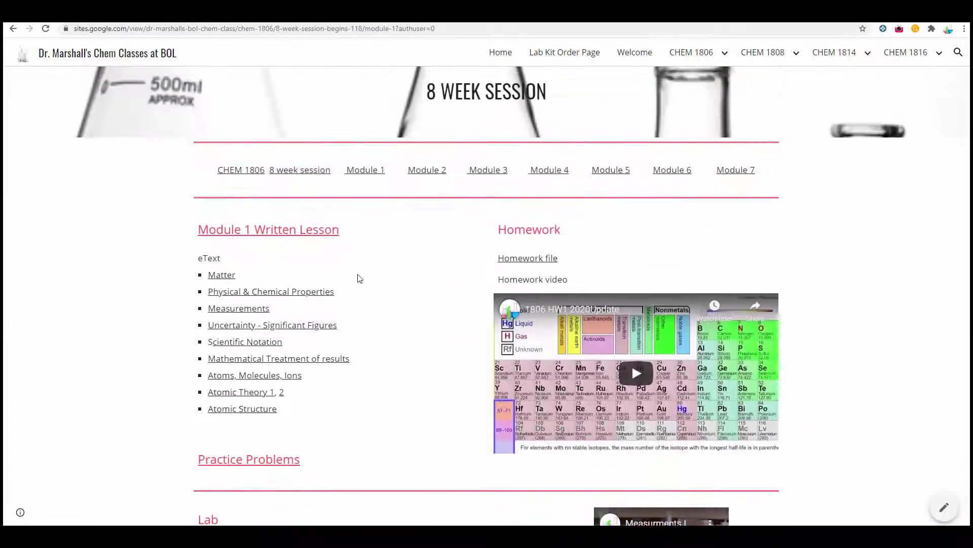
# View the Module 1 written lesson 'Chem1 Module 1 - New Update' document.
pyautogui.click(253, 230)
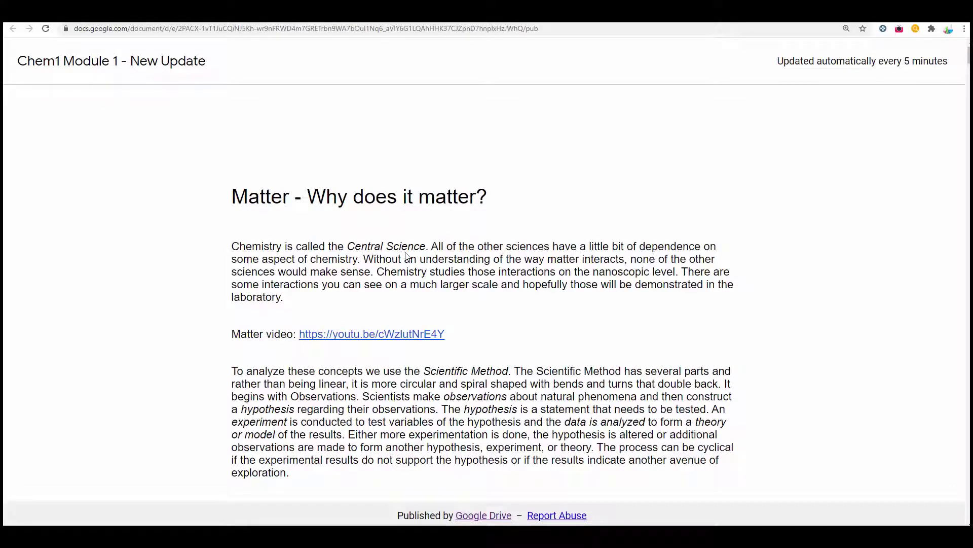
pyautogui.scroll(-2, 405, 259)
pyautogui.scroll(-2, 405, 258)
pyautogui.scroll(-5, 406, 258)
pyautogui.scroll(-2, 407, 258)
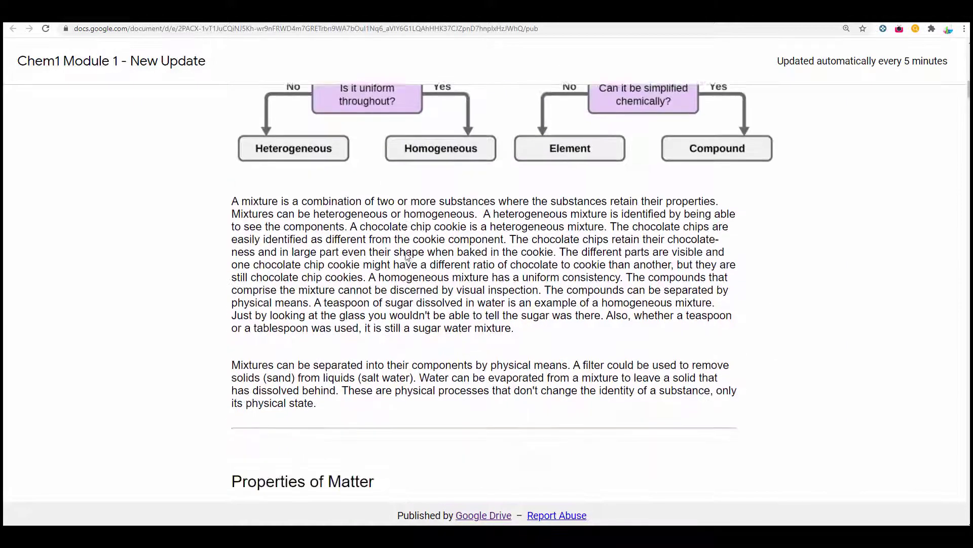
pyautogui.scroll(9, 407, 257)
pyautogui.scroll(2, 406, 258)
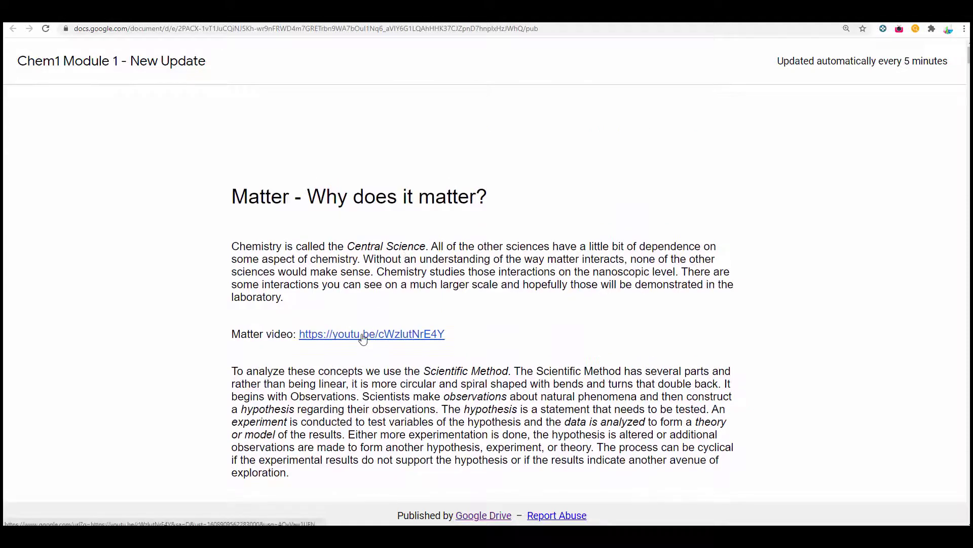
pyautogui.click(14, 29)
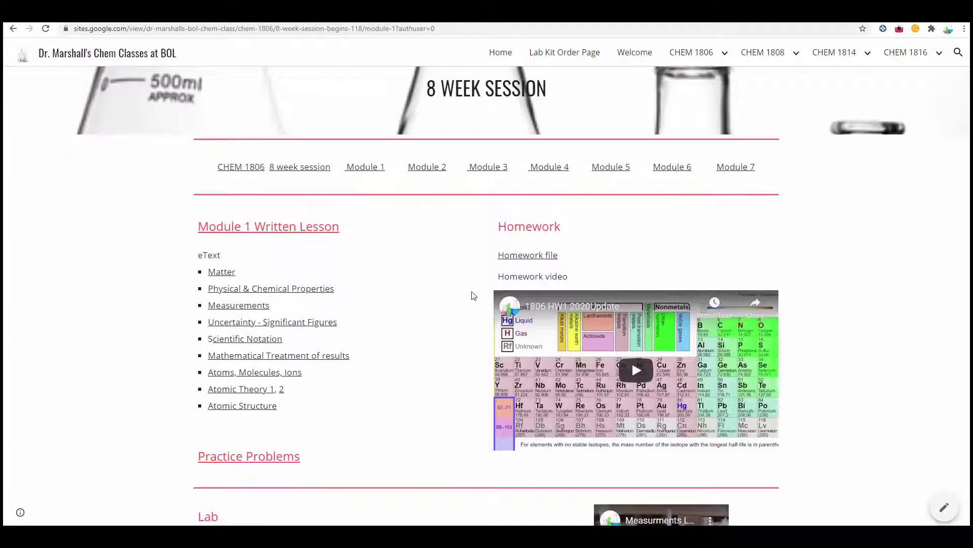
pyautogui.scroll(-3, 472, 295)
pyautogui.scroll(-3, 464, 297)
pyautogui.scroll(-2, 464, 297)
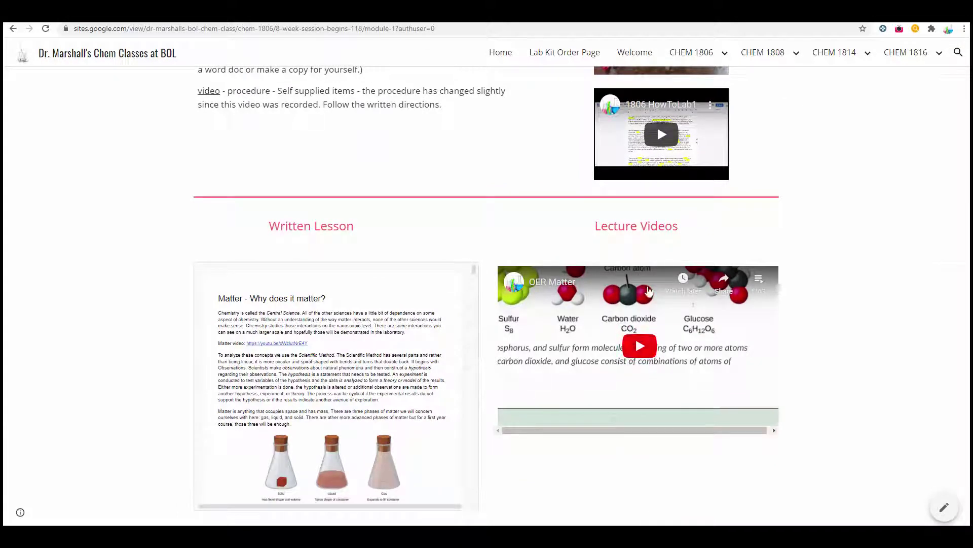
pyautogui.moveTo(335, 384)
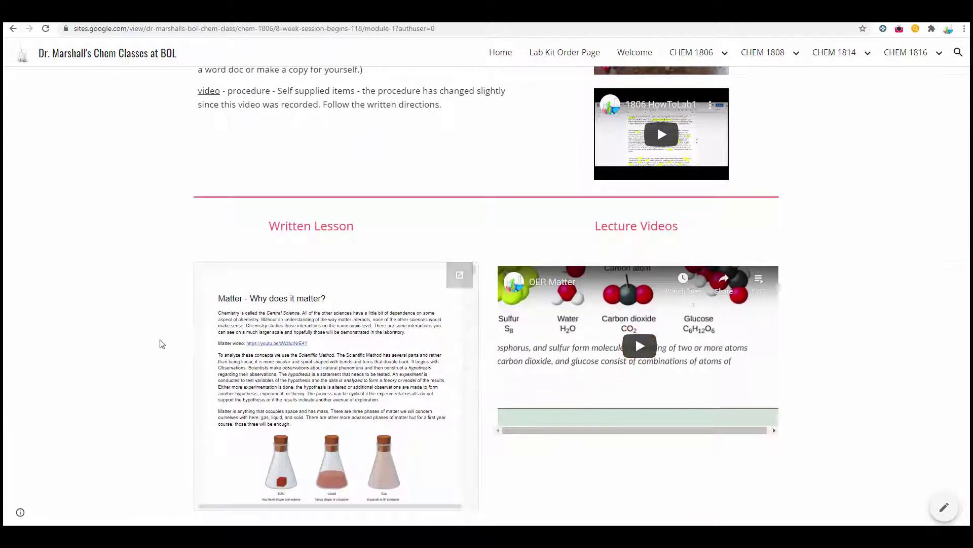
pyautogui.scroll(2, 159, 344)
pyautogui.scroll(3, 160, 344)
pyautogui.scroll(2, 161, 344)
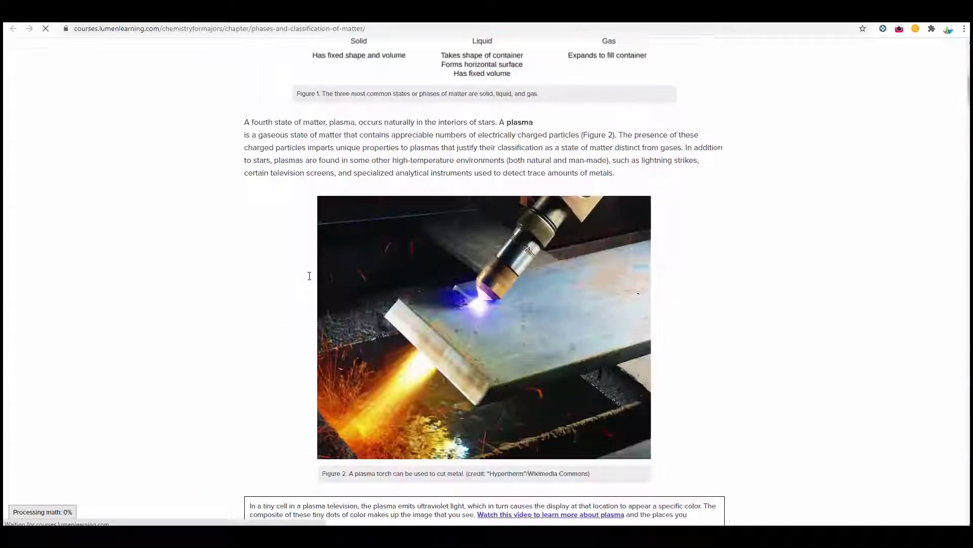
pyautogui.scroll(-3, 308, 275)
pyautogui.scroll(-3, 308, 276)
pyautogui.scroll(-4, 309, 278)
pyautogui.scroll(-7, 309, 279)
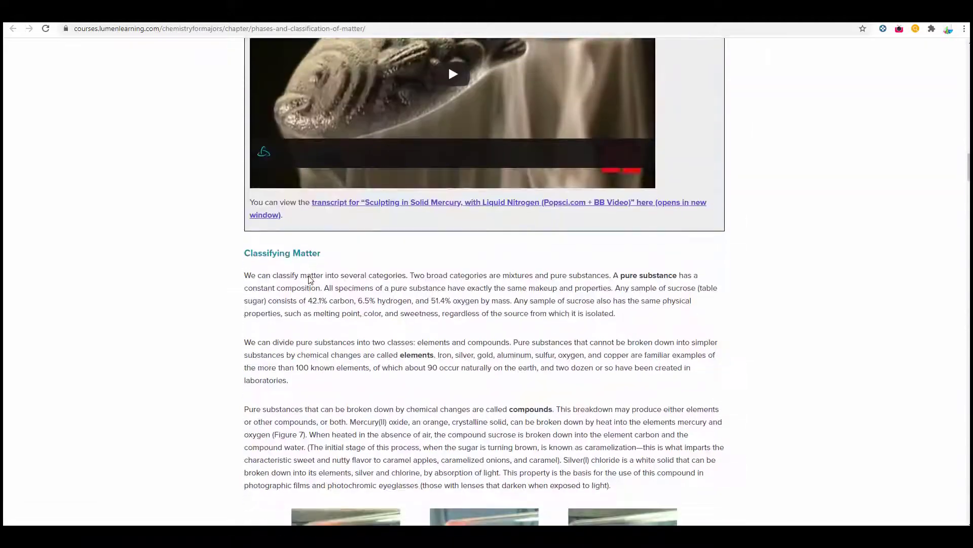
pyautogui.scroll(-3, 202, 88)
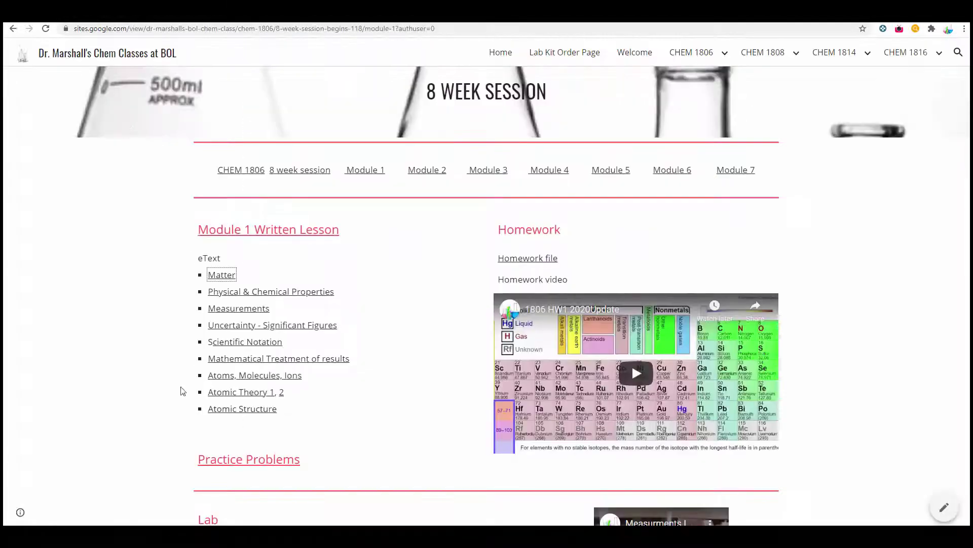
pyautogui.scroll(-1, 146, 391)
pyautogui.scroll(-1, 145, 391)
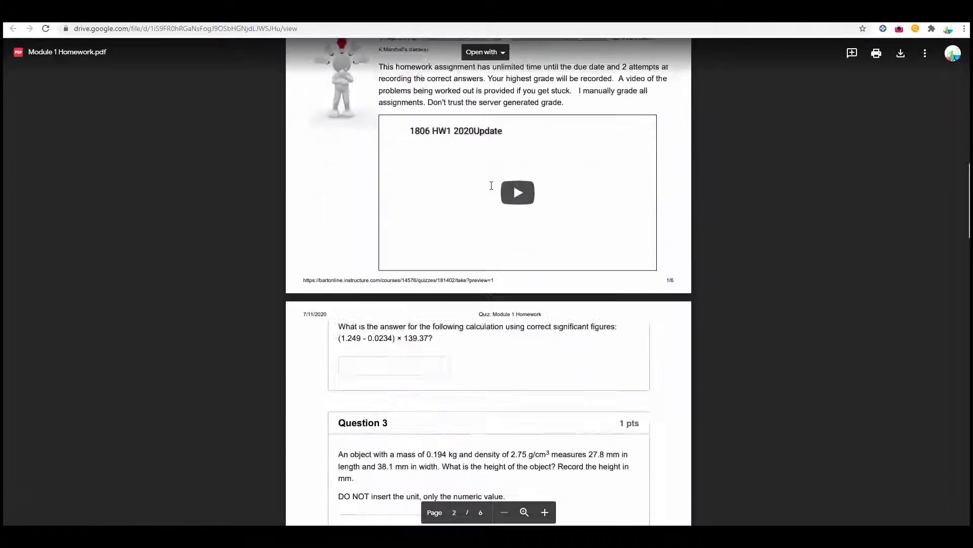
pyautogui.scroll(-4, 491, 187)
pyautogui.scroll(-10, 492, 186)
pyautogui.hotkey('alt', 'Left')
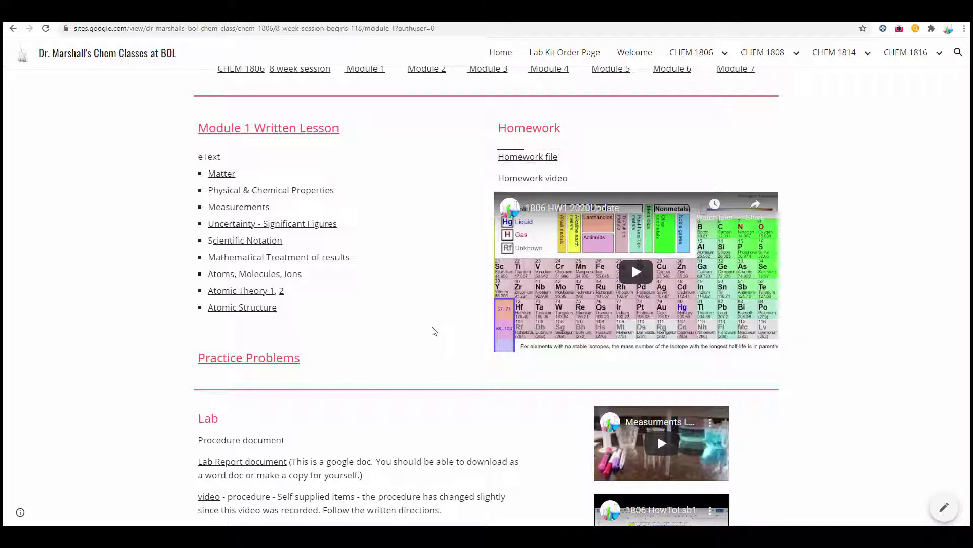
pyautogui.scroll(-1, 409, 302)
pyautogui.scroll(-2, 410, 301)
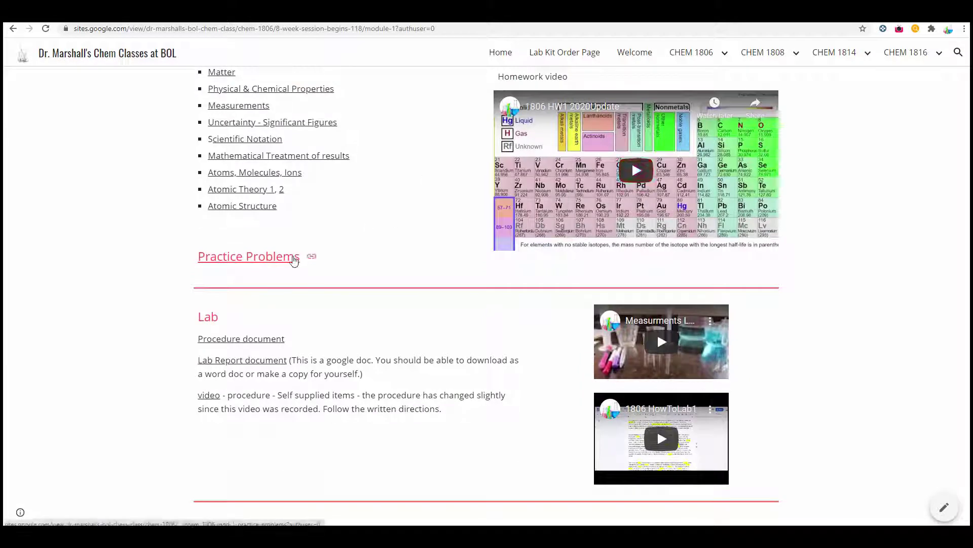
# Visit the Module 1 Practice Problems page via its heading link.
pyautogui.click(298, 262)
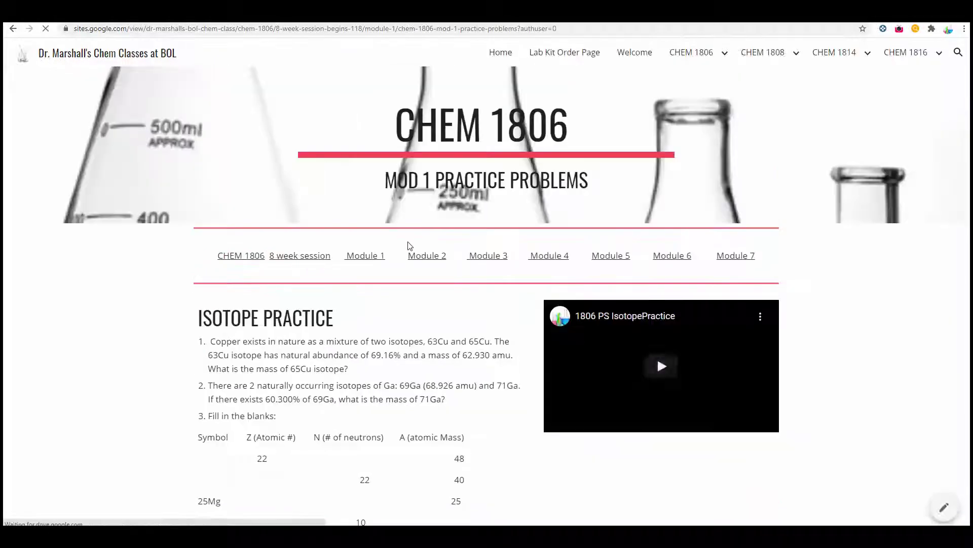
pyautogui.scroll(-2, 237, 361)
pyautogui.scroll(-4, 238, 363)
pyautogui.scroll(-2, 238, 362)
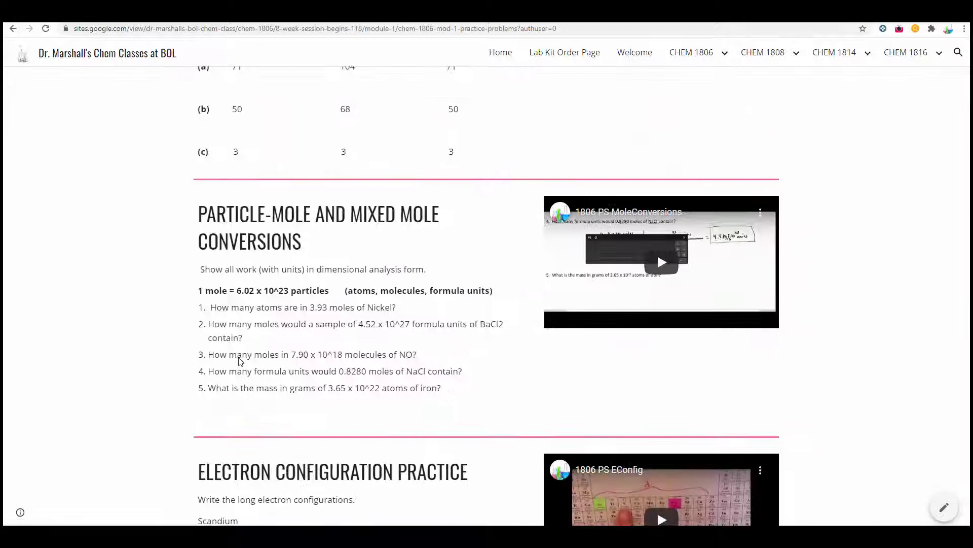
pyautogui.scroll(-3, 238, 361)
pyautogui.scroll(-2, 240, 358)
pyautogui.scroll(-2, 239, 357)
pyautogui.scroll(-2, 229, 350)
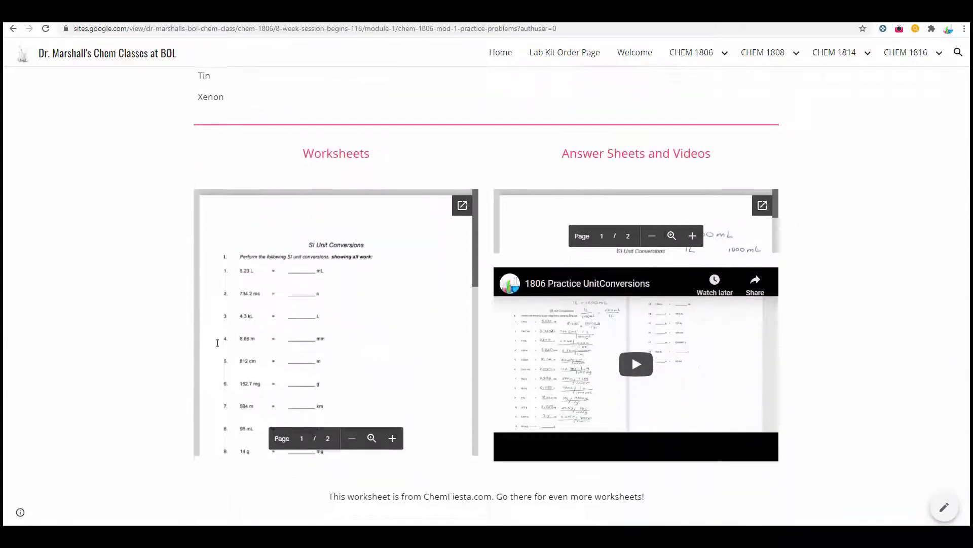
pyautogui.scroll(-1, 142, 296)
pyautogui.scroll(-2, 142, 297)
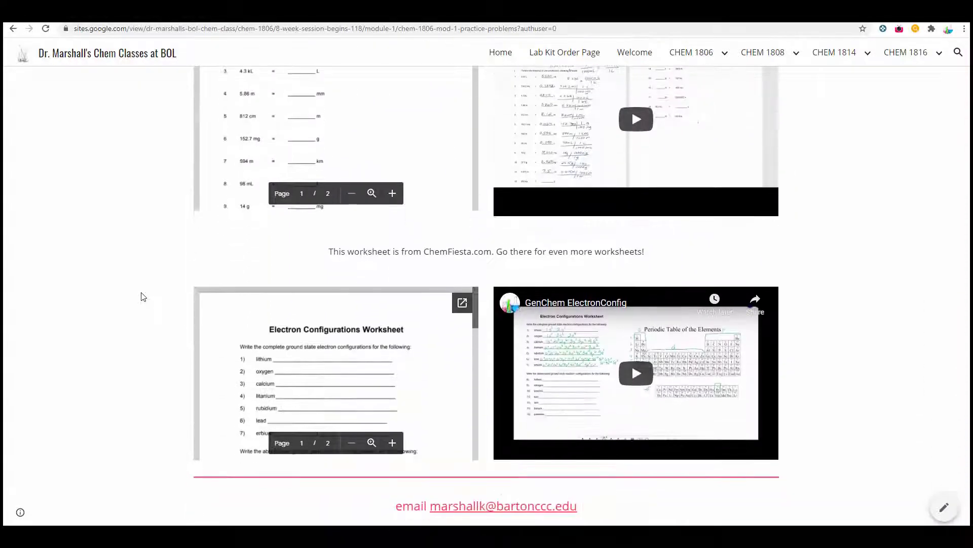
pyautogui.scroll(1, 142, 297)
pyautogui.scroll(2, 142, 296)
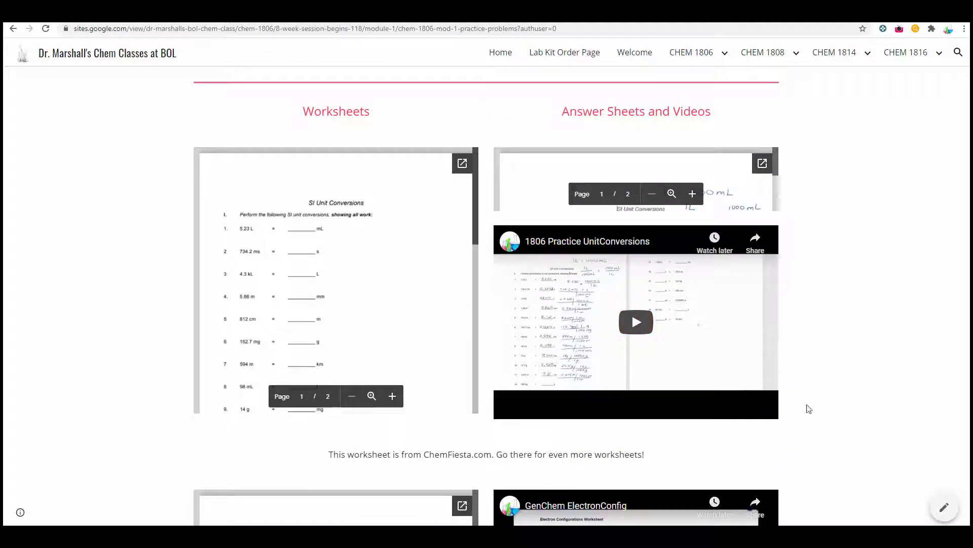
pyautogui.scroll(4, 793, 157)
pyautogui.scroll(4, 657, 110)
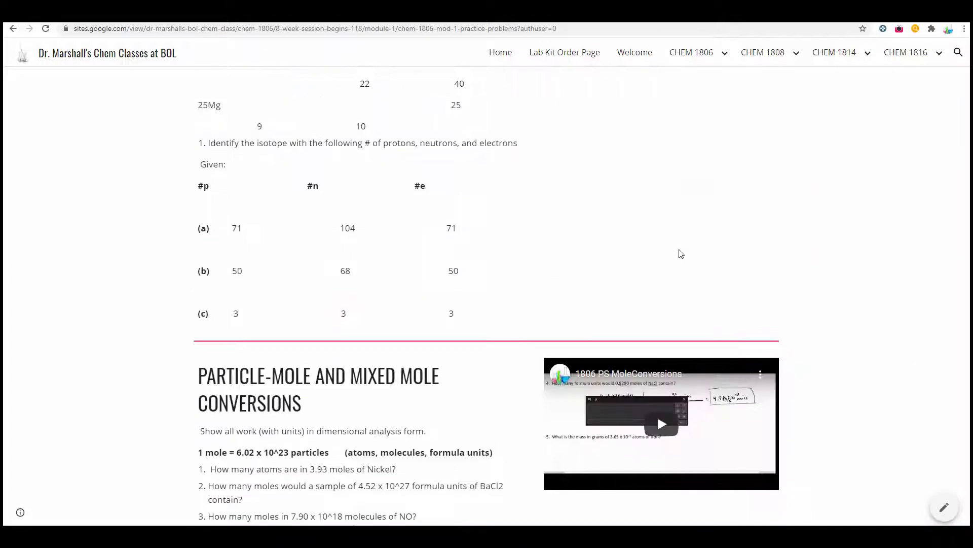
pyautogui.scroll(5, 681, 253)
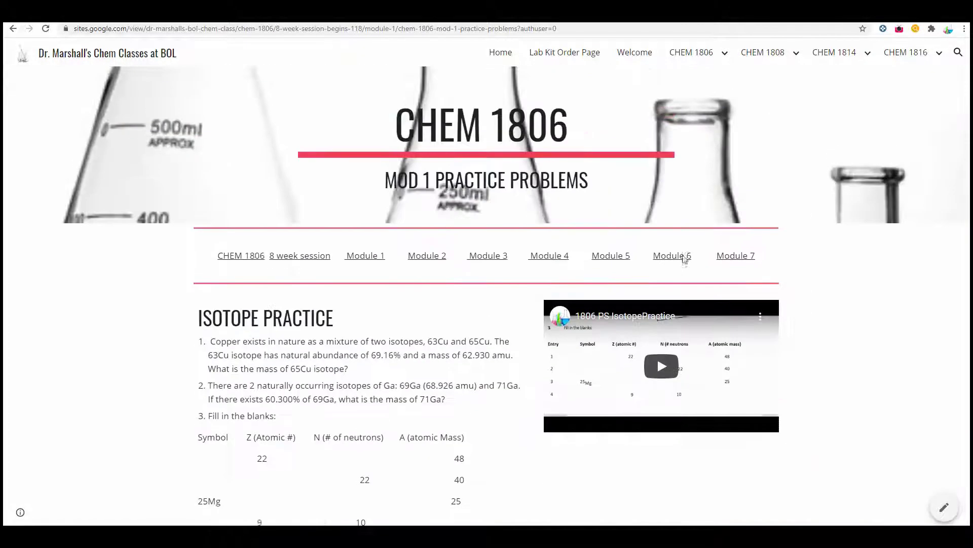
# Return to the Module 1 page via the page's link bar.
pyautogui.click(362, 260)
pyautogui.scroll(-4, 133, 316)
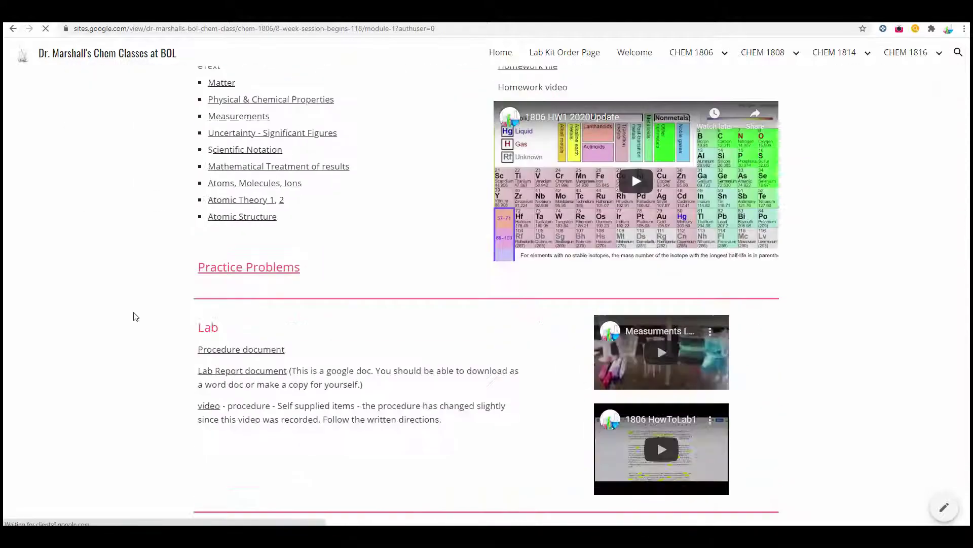
pyautogui.scroll(-2, 133, 316)
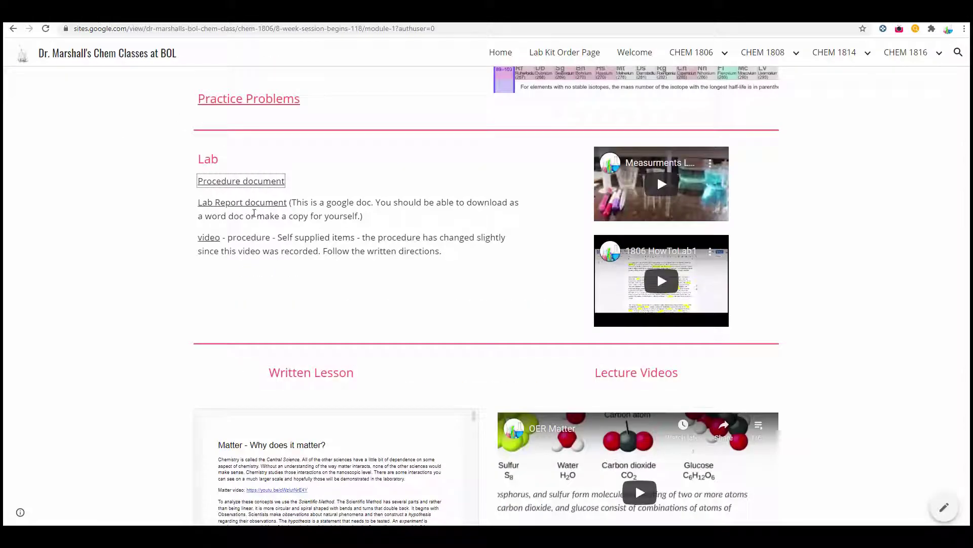
# View the Measurements and Significant Figures lab procedure document.
pyautogui.click(256, 202)
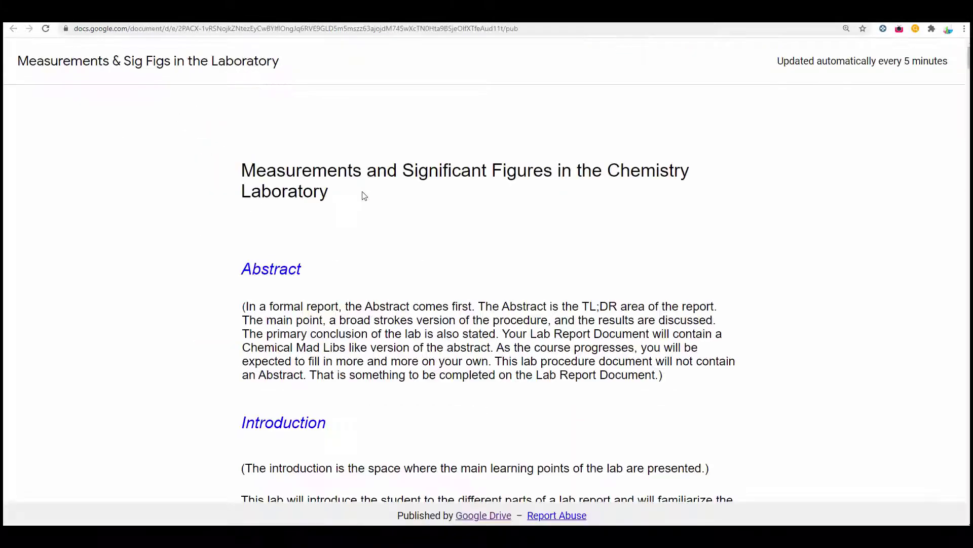
pyautogui.scroll(-10, 363, 195)
pyautogui.scroll(-3, 364, 196)
pyautogui.scroll(1, 365, 197)
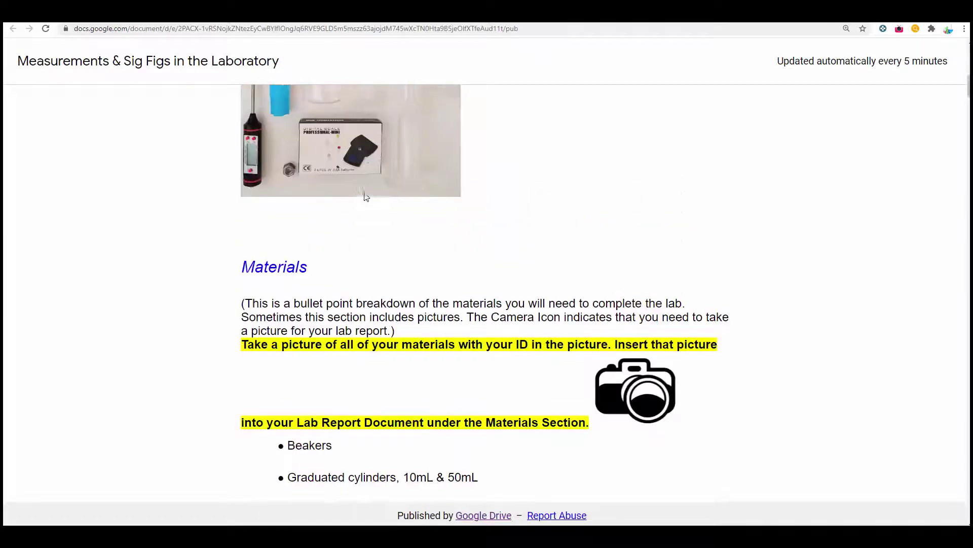
pyautogui.scroll(2, 364, 197)
pyautogui.scroll(1, 364, 196)
pyautogui.scroll(-3, 365, 196)
pyautogui.scroll(2, 364, 196)
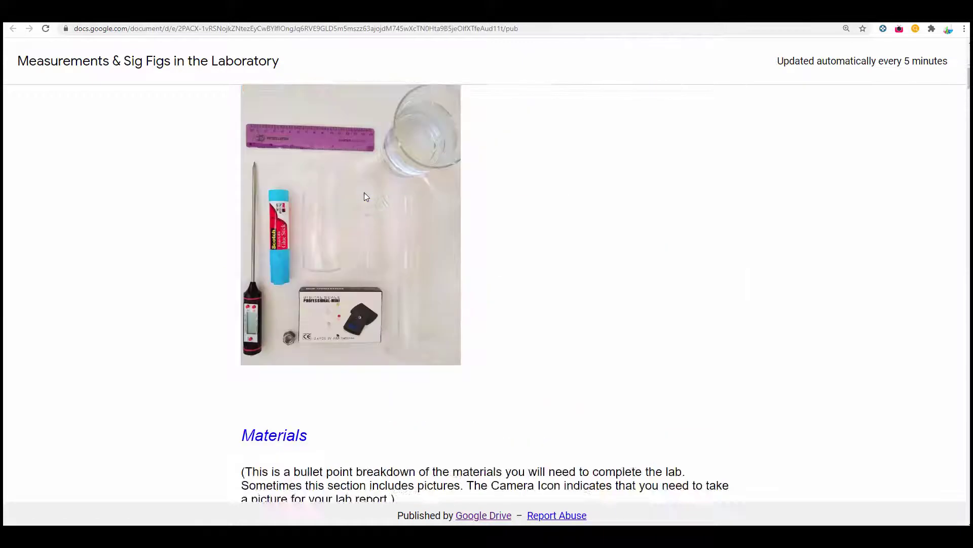
pyautogui.scroll(1, 365, 196)
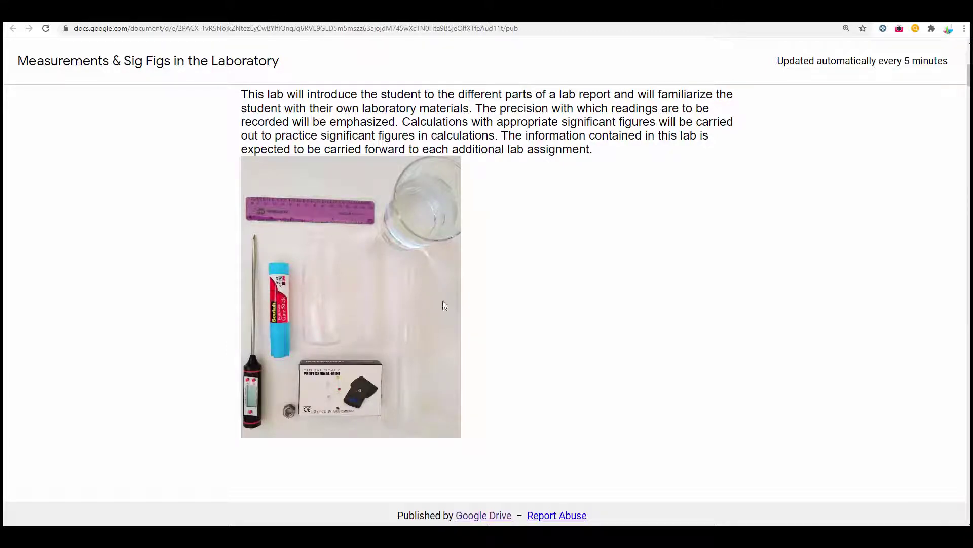
pyautogui.scroll(-1, 460, 289)
pyautogui.scroll(-5, 462, 291)
pyautogui.scroll(-5, 462, 291)
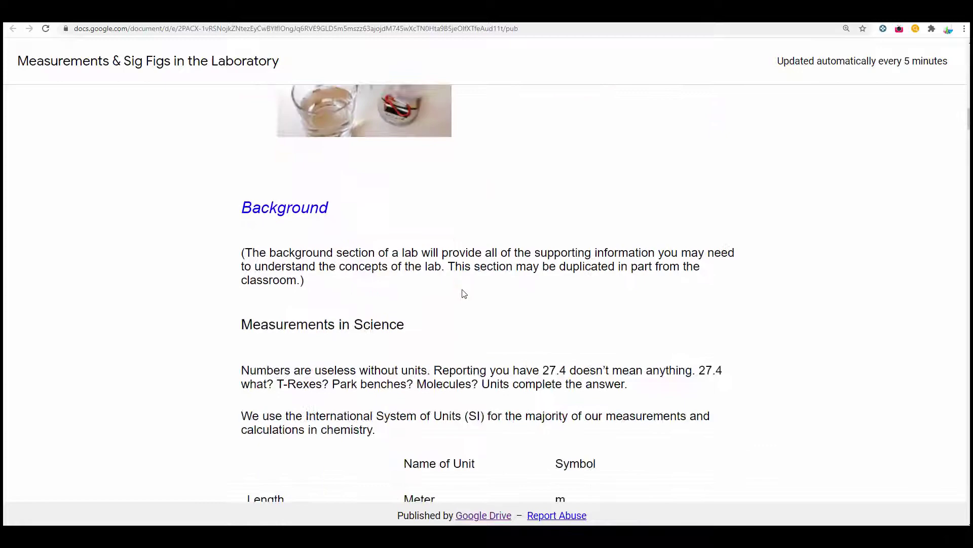
pyautogui.scroll(-4, 462, 293)
pyautogui.scroll(-6, 462, 292)
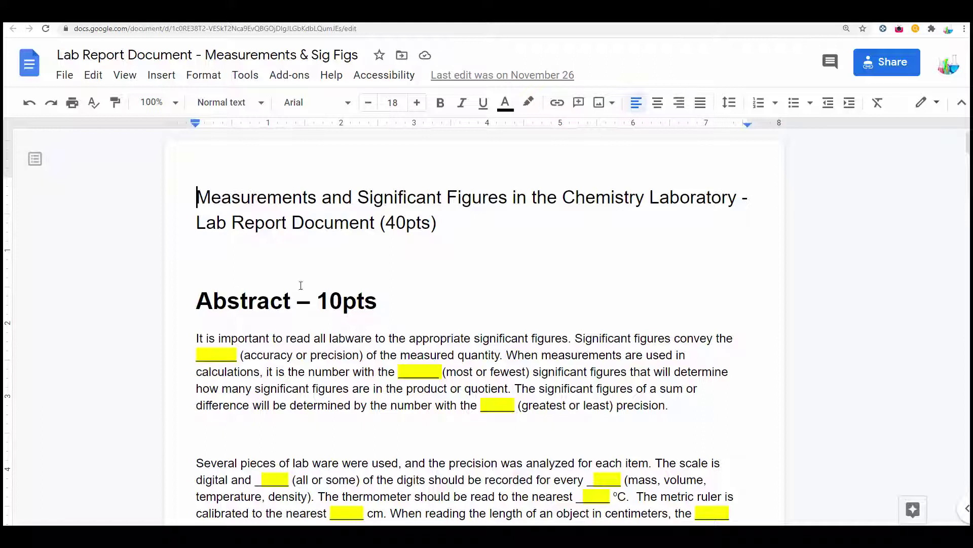
# Check the lab report's Download options and Abstract blanks, then close its tab.
pyautogui.click(64, 74)
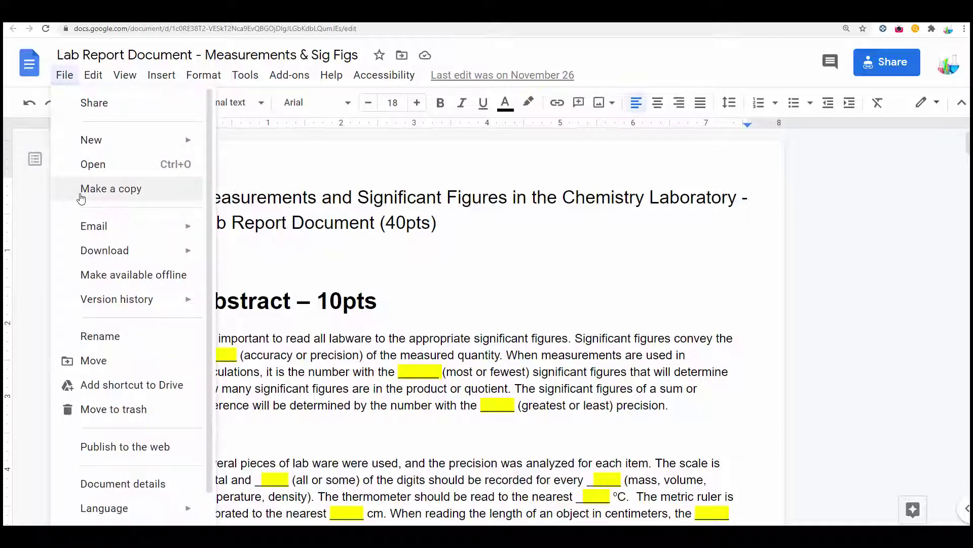
pyautogui.moveTo(104, 251)
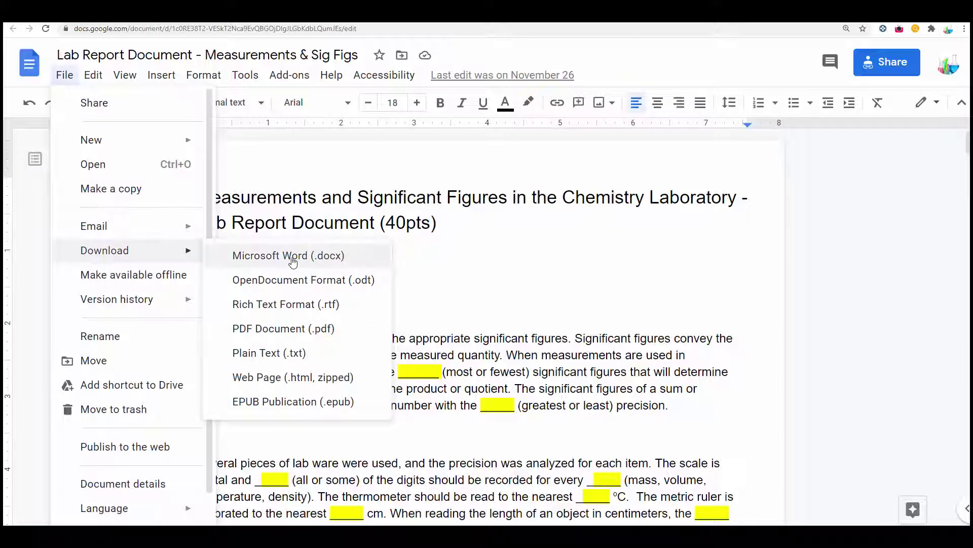
pyautogui.click(293, 259)
pyautogui.scroll(-2, 352, 258)
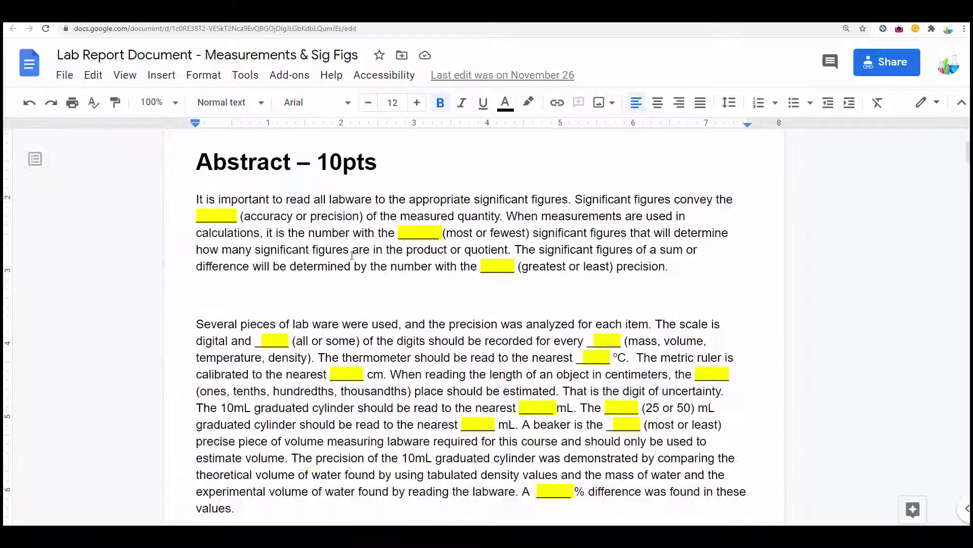
pyautogui.moveTo(238, 203); pyautogui.dragTo(204, 201)
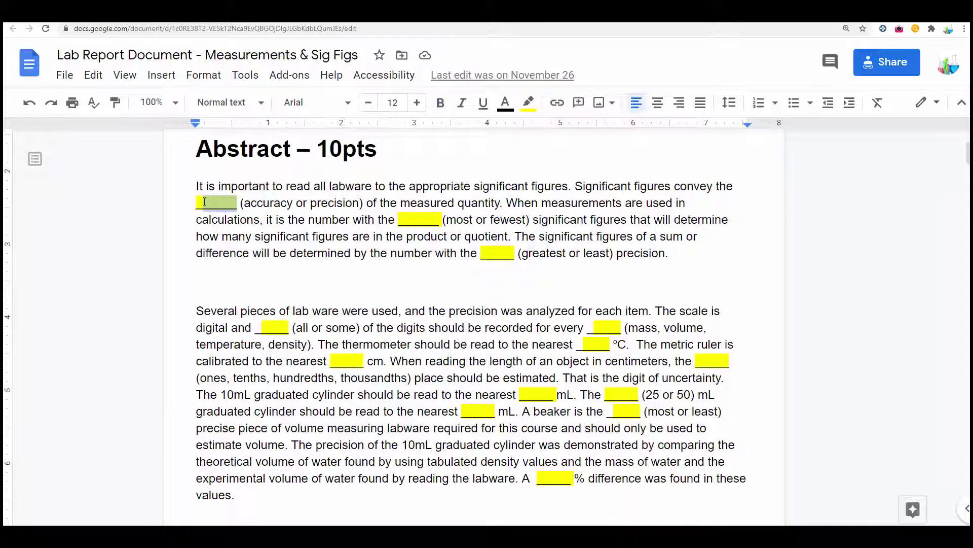
pyautogui.scroll(-3, 282, 271)
pyautogui.scroll(-4, 282, 271)
pyautogui.scroll(-2, 285, 270)
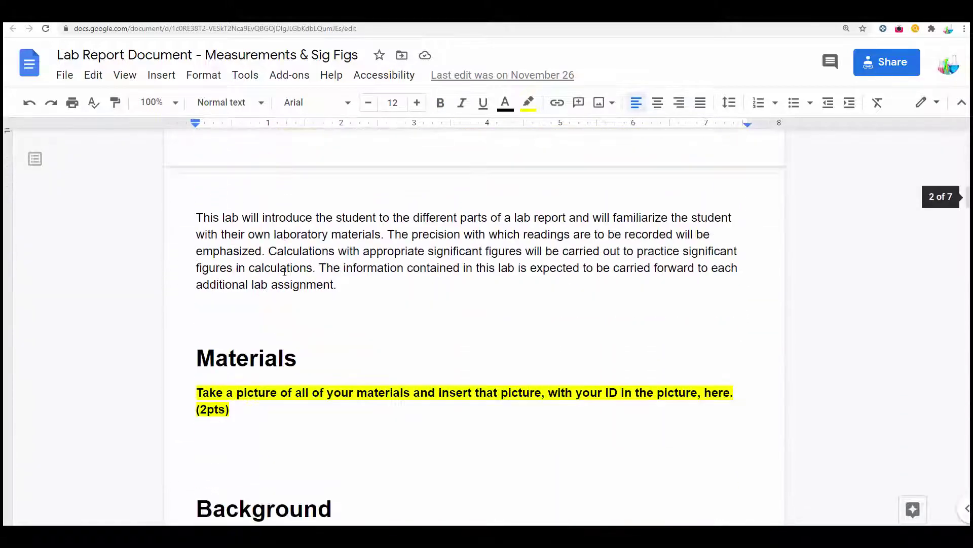
pyautogui.scroll(-3, 286, 271)
pyautogui.moveTo(230, 180); pyautogui.dragTo(292, 227)
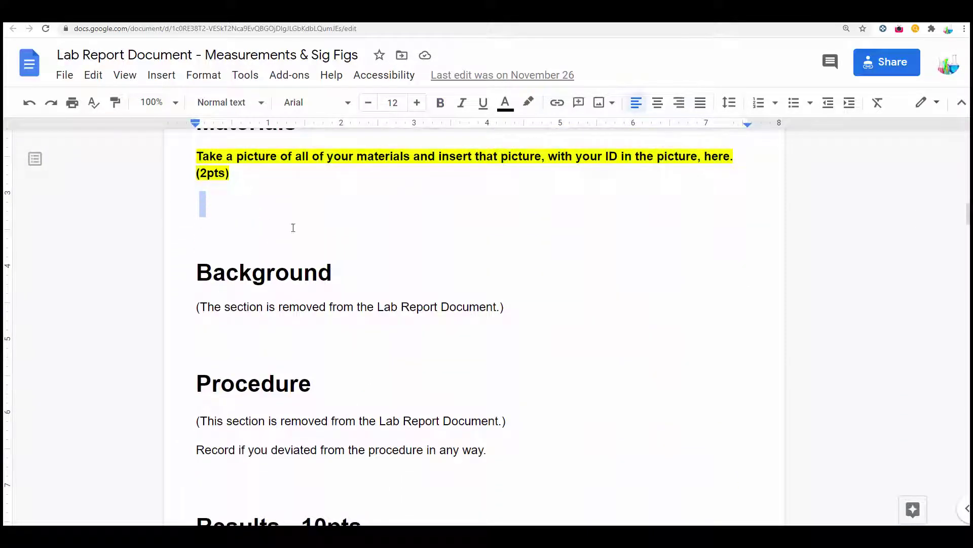
pyautogui.scroll(-3, 325, 256)
pyautogui.scroll(-3, 324, 256)
pyautogui.scroll(1, 324, 256)
pyautogui.scroll(1, 355, 253)
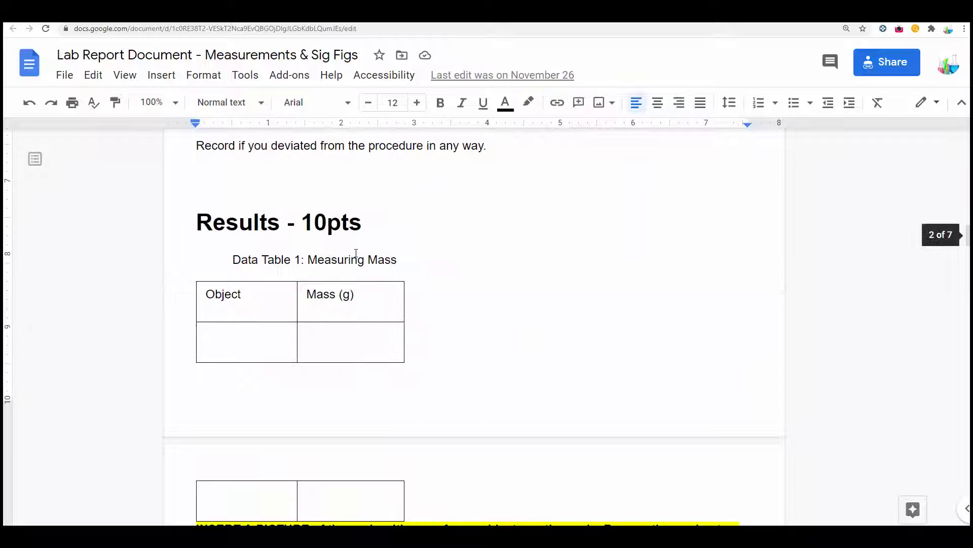
pyautogui.scroll(-4, 375, 325)
pyautogui.scroll(-1, 374, 325)
pyautogui.scroll(-5, 374, 325)
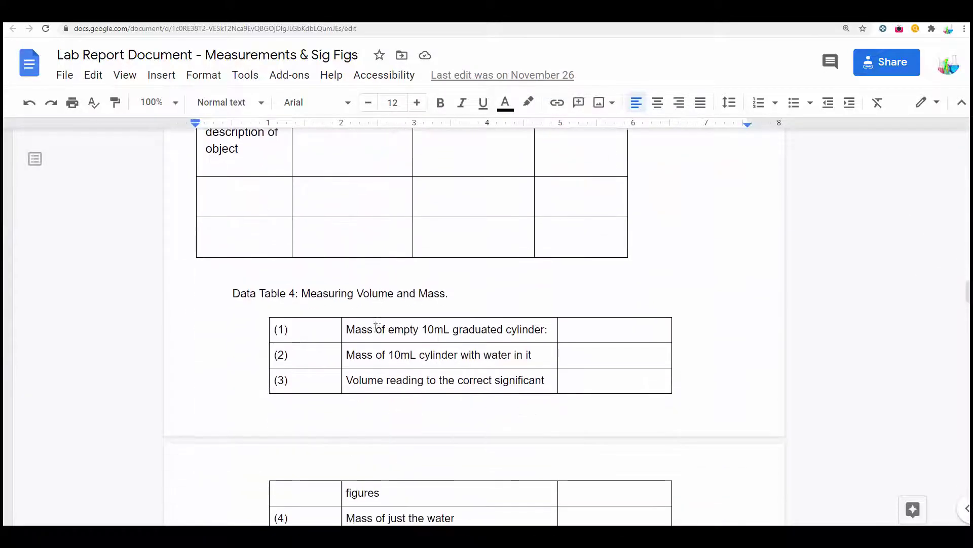
pyautogui.scroll(-2, 377, 327)
pyautogui.scroll(-3, 379, 329)
pyautogui.scroll(-4, 379, 328)
pyautogui.scroll(-1, 380, 335)
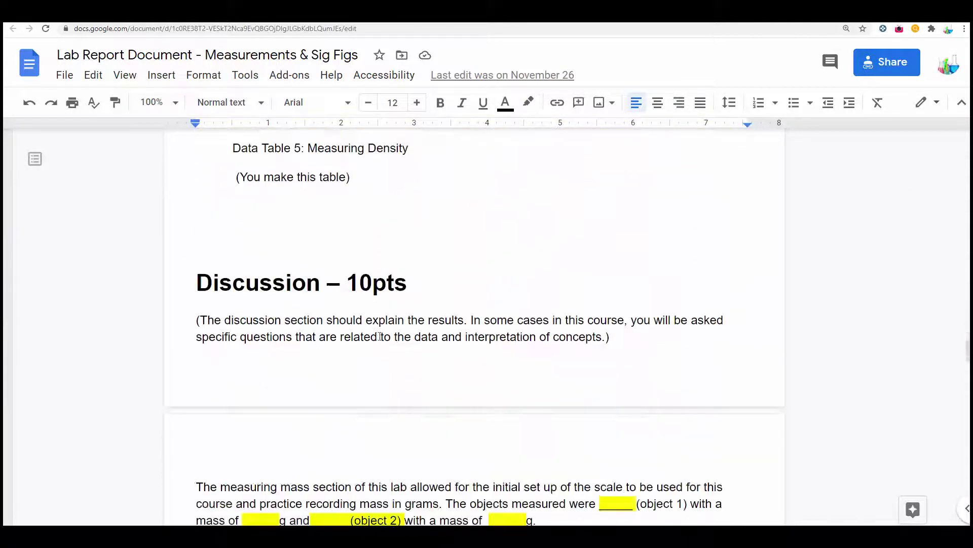
pyautogui.scroll(-2, 380, 337)
pyautogui.scroll(-1, 381, 336)
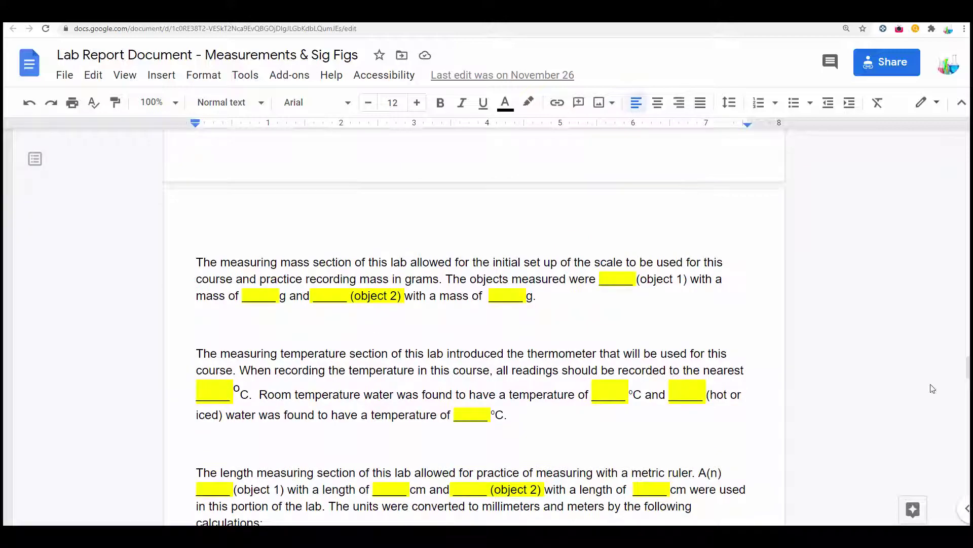
pyautogui.moveTo(968, 369)
pyautogui.mouseDown()
pyautogui.moveTo(967, 489)
pyautogui.moveTo(968, 182)
pyautogui.moveTo(952, 107)
pyautogui.mouseUp()
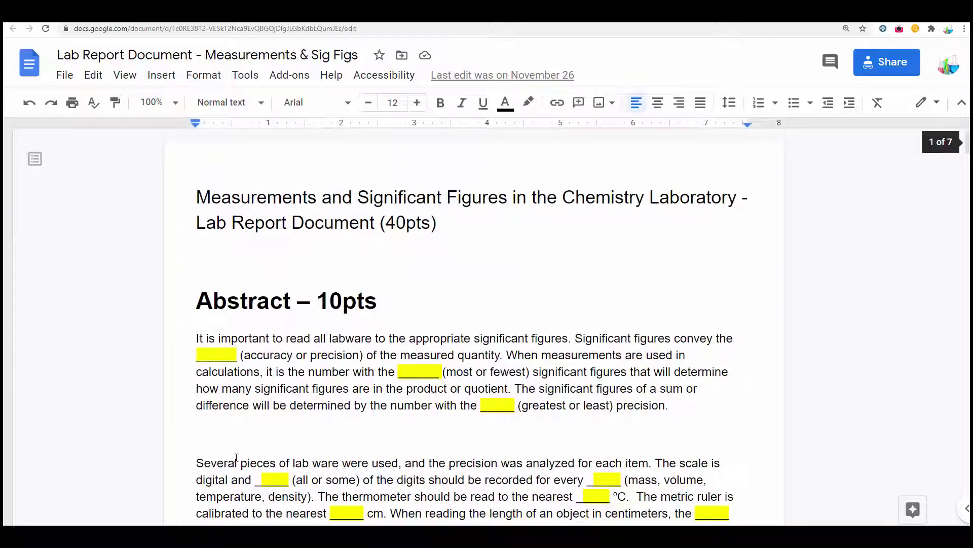
pyautogui.hotkey('ctrl', 'w')
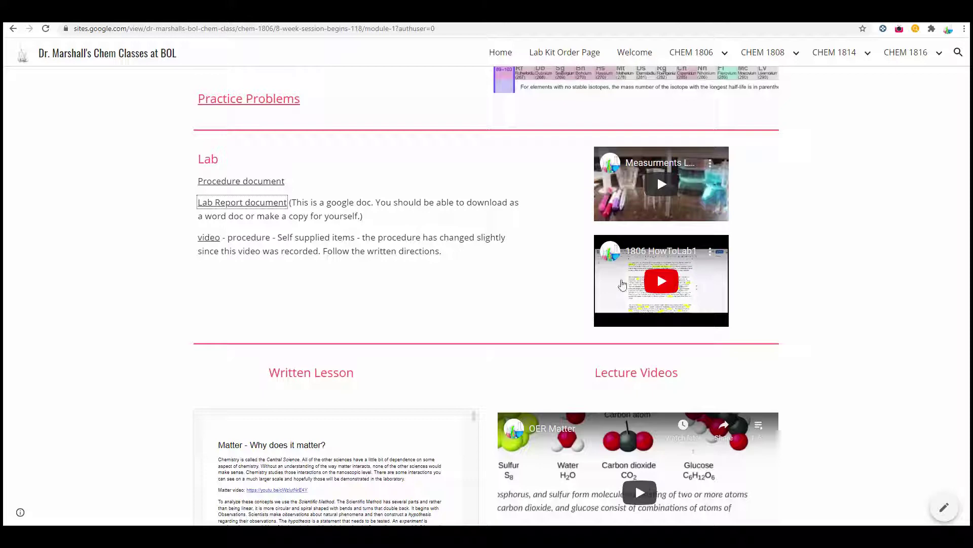
pyautogui.scroll(-3, 201, 313)
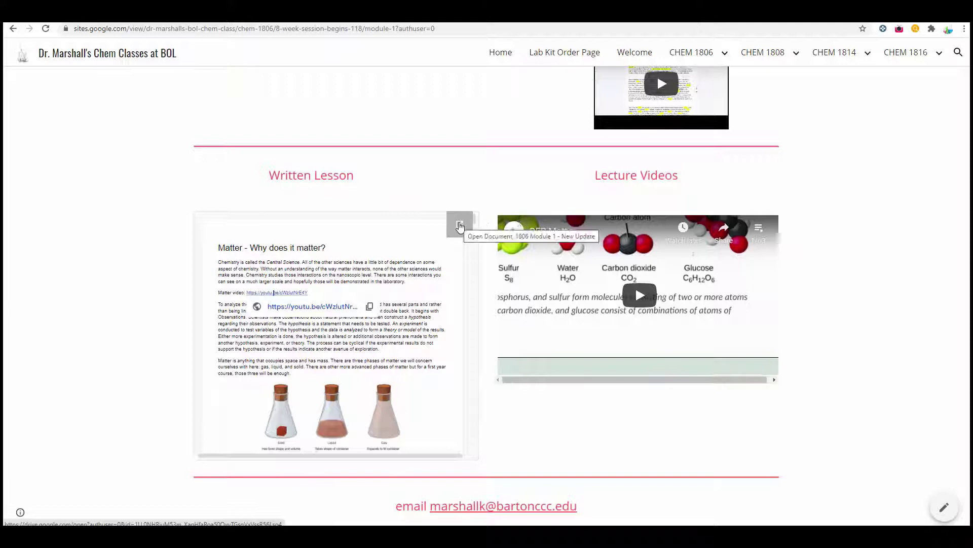
pyautogui.click(459, 227)
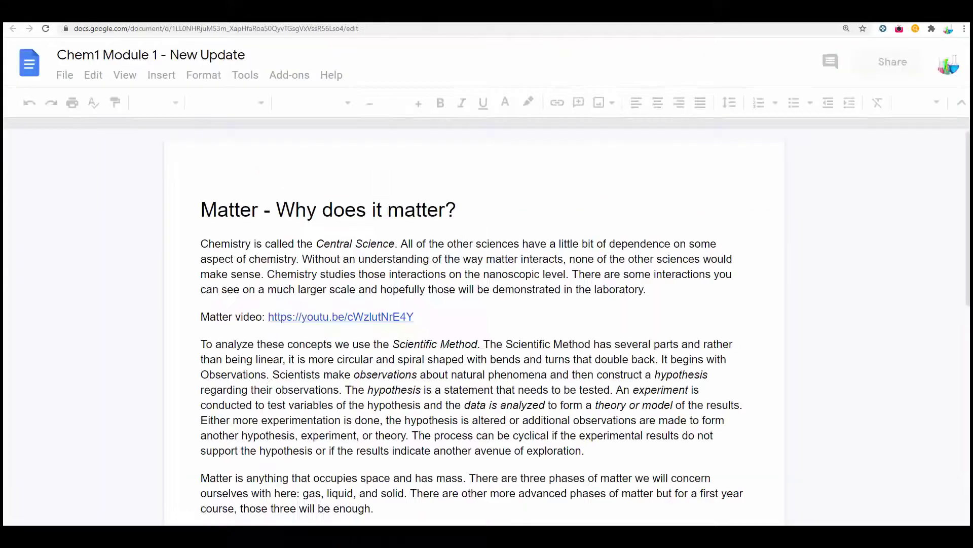
pyautogui.scroll(-10, 318, 213)
pyautogui.scroll(-3, 317, 213)
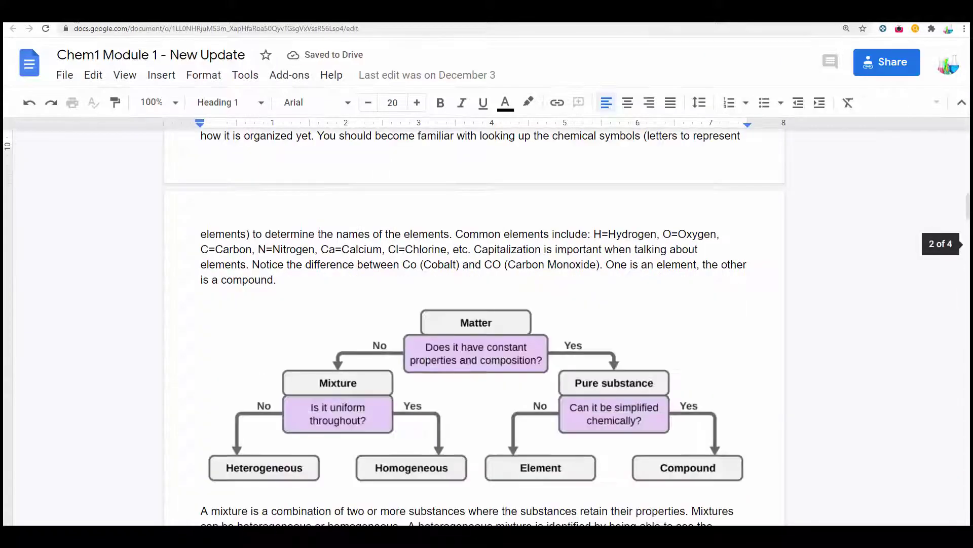
pyautogui.hotkey('ctrl', 'w')
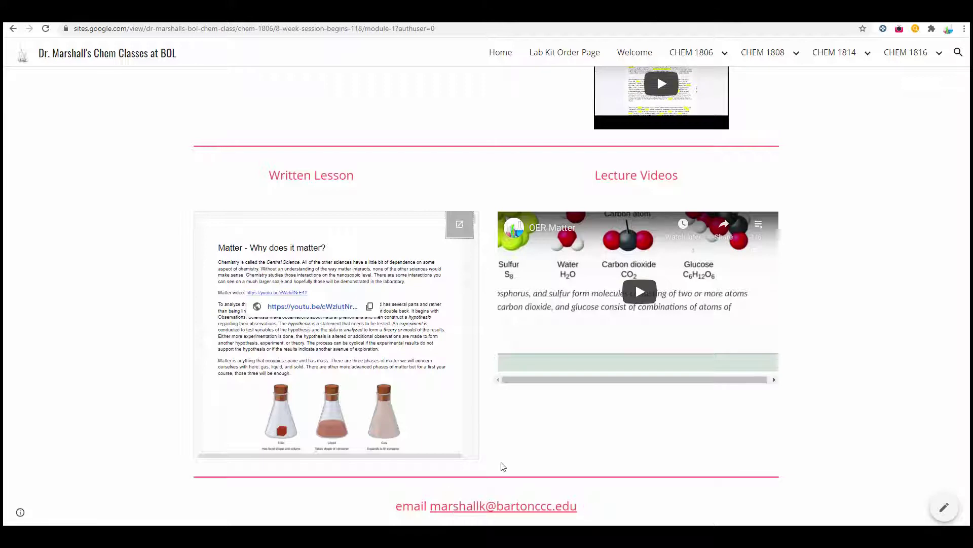
pyautogui.scroll(10, 502, 429)
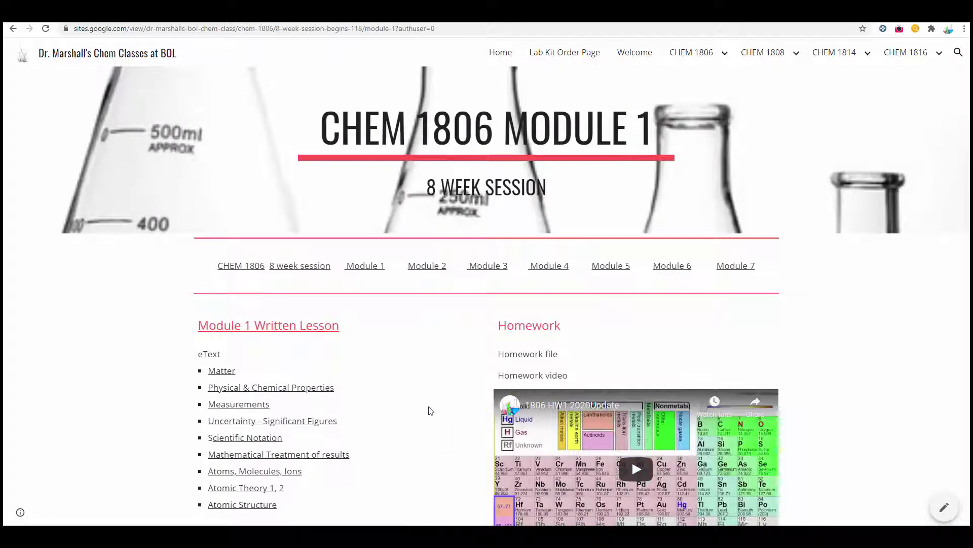
# Visit the CHEM 1806 Module 2 page from the module links.
pyautogui.click(414, 272)
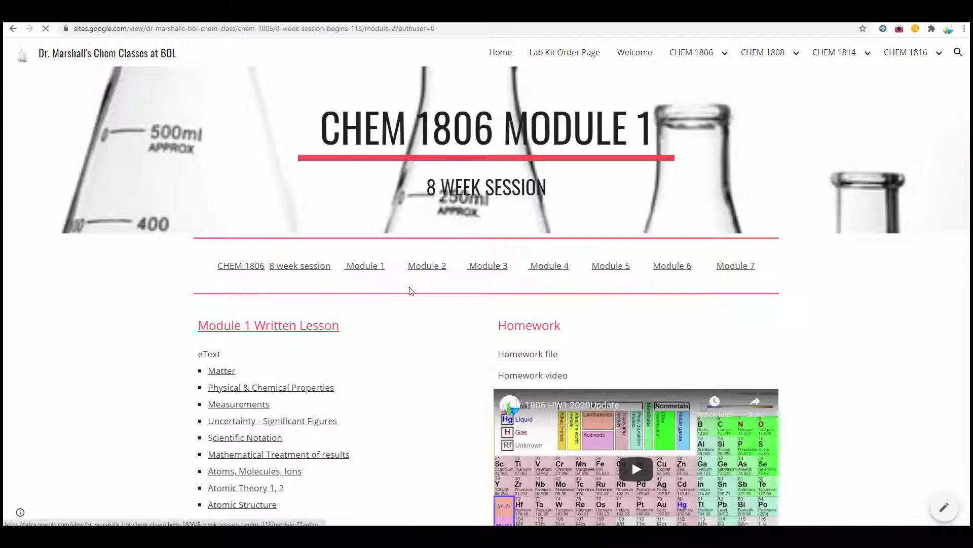
pyautogui.scroll(-2, 808, 335)
pyautogui.scroll(-2, 839, 337)
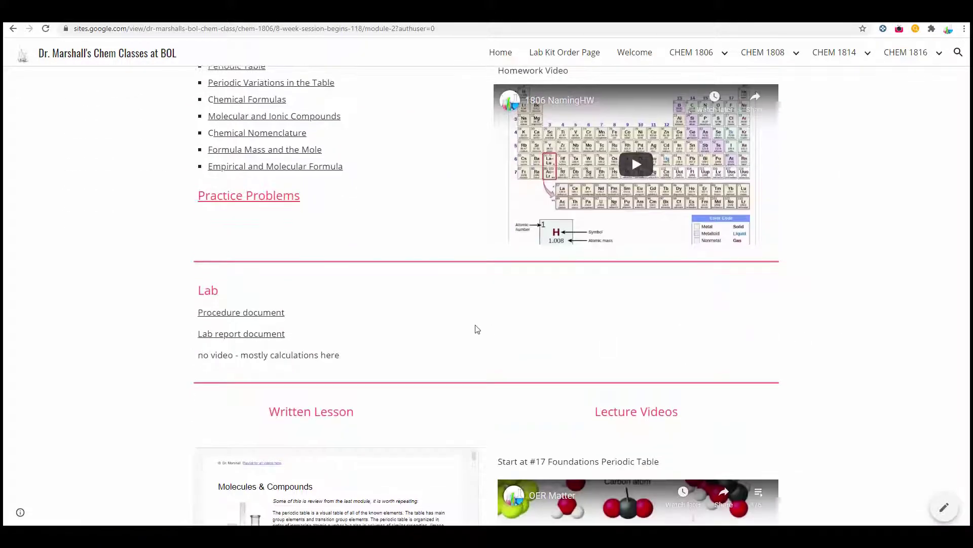
pyautogui.scroll(-3, 476, 329)
pyautogui.scroll(10, 476, 329)
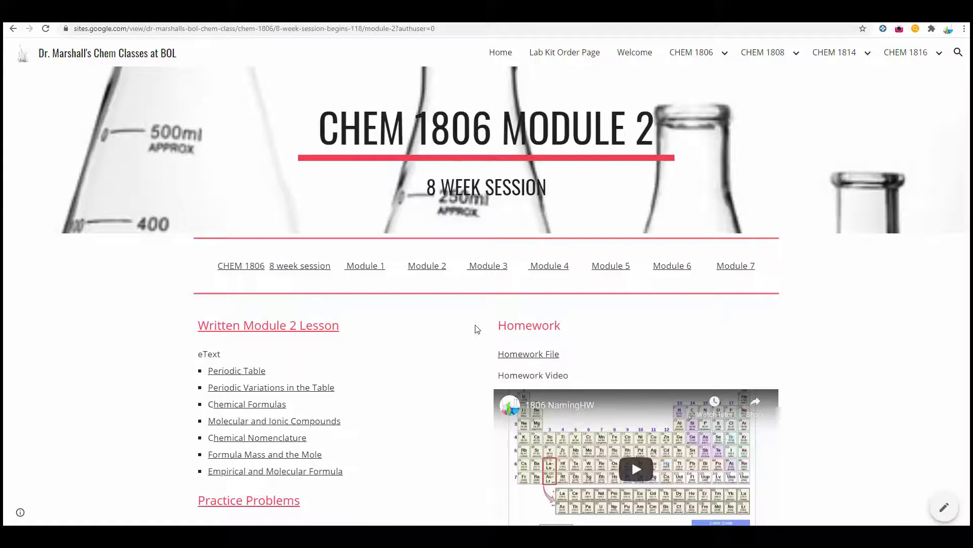
# Visit the CHEM 1808, CHEM 1814 and Module 4 pages, then return Home.
pyautogui.click(501, 56)
pyautogui.click(779, 53)
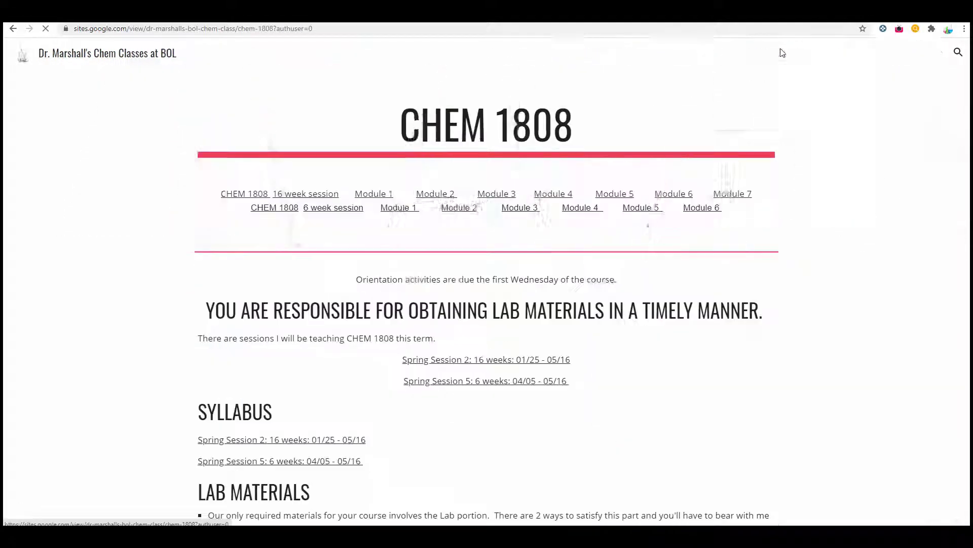
pyautogui.scroll(-5, 729, 293)
pyautogui.scroll(5, 725, 299)
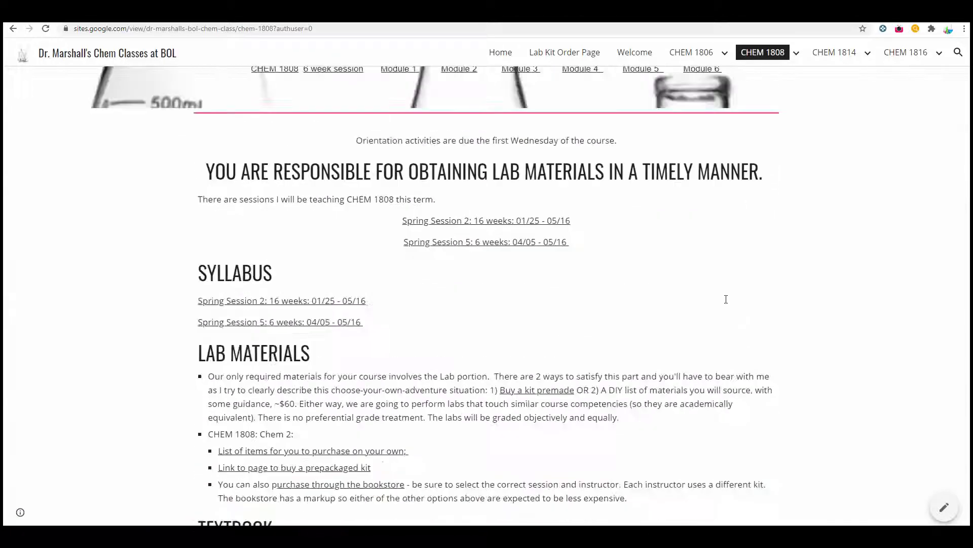
pyautogui.scroll(2, 723, 299)
pyautogui.click(841, 51)
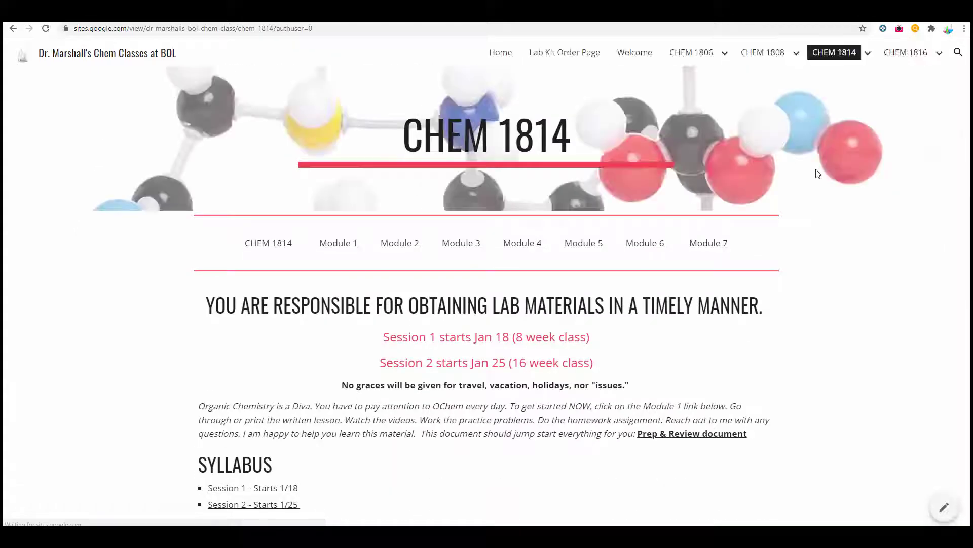
pyautogui.click(515, 243)
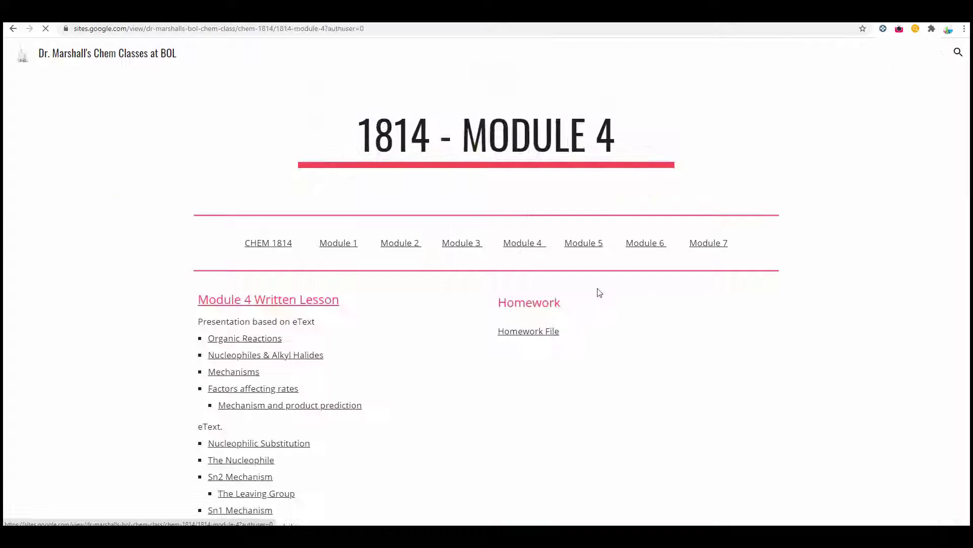
pyautogui.scroll(-2, 391, 319)
pyautogui.scroll(-5, 391, 320)
pyautogui.scroll(-2, 390, 320)
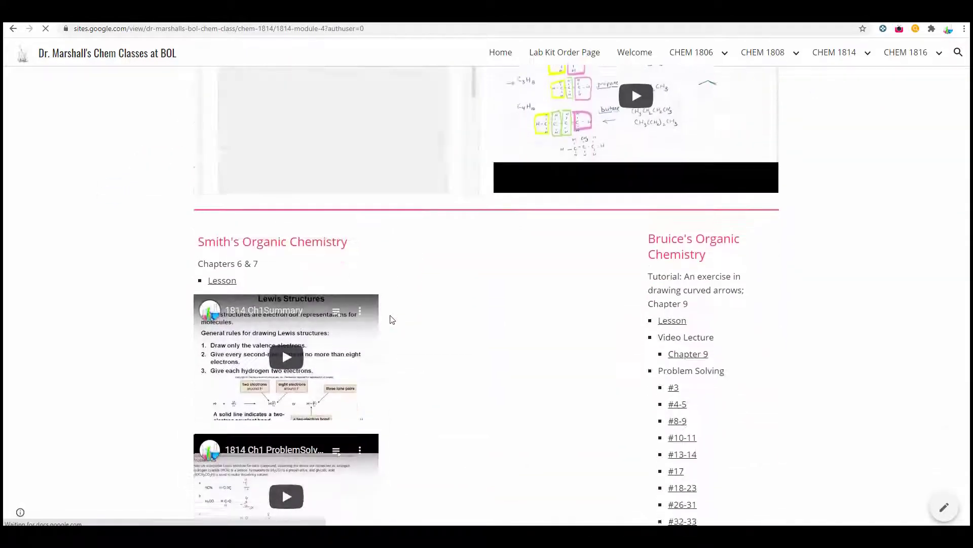
pyautogui.scroll(-1, 391, 320)
pyautogui.scroll(3, 390, 319)
pyautogui.scroll(5, 390, 320)
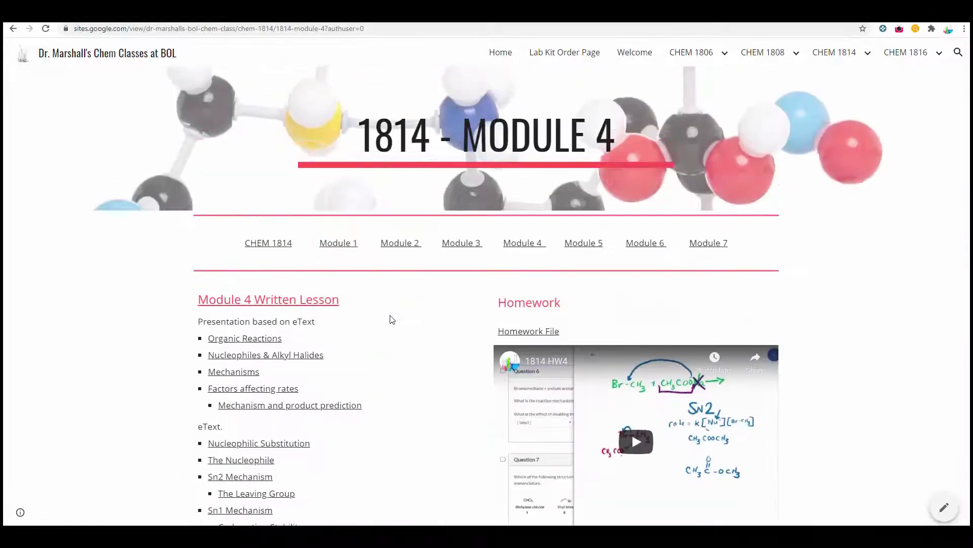
pyautogui.click(501, 52)
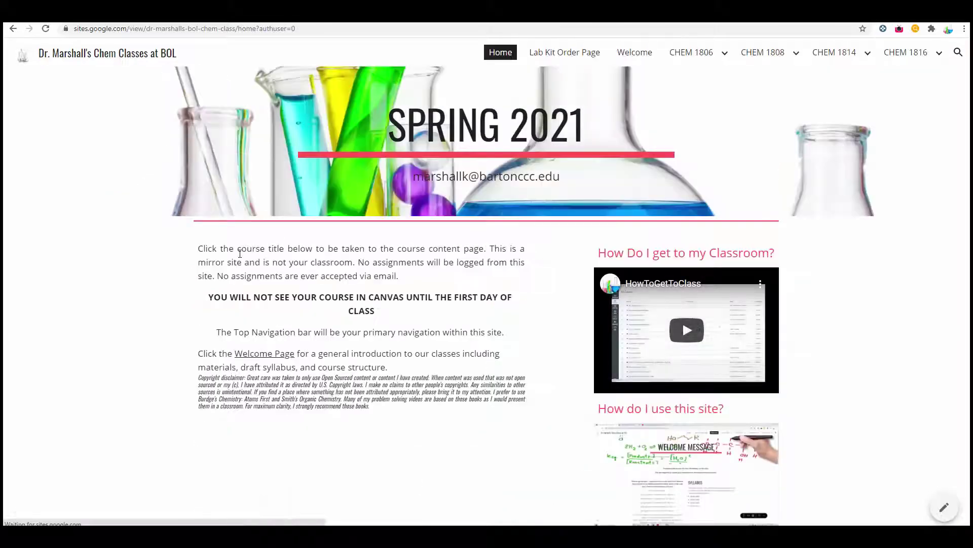